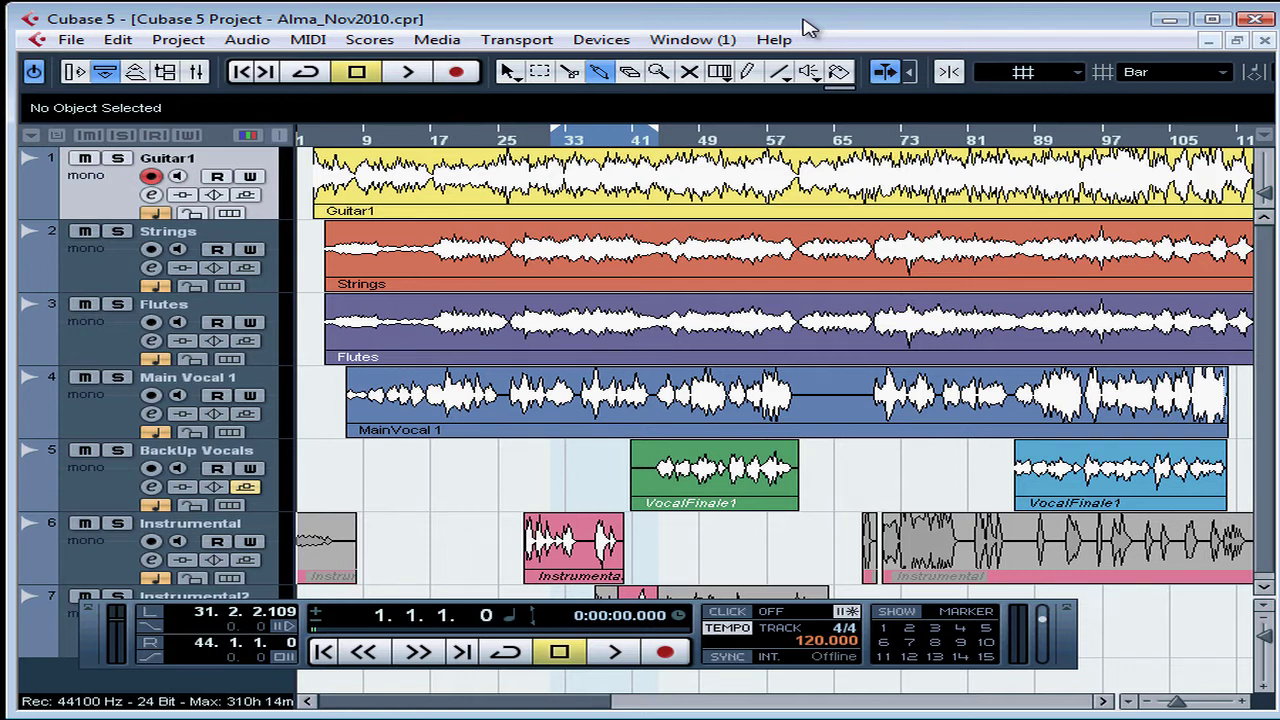
Open the Mixer, bring up the Stereo Out channel settings, and keep that settings window always on top
{"action": "left_click", "coordinate": [605, 42]}
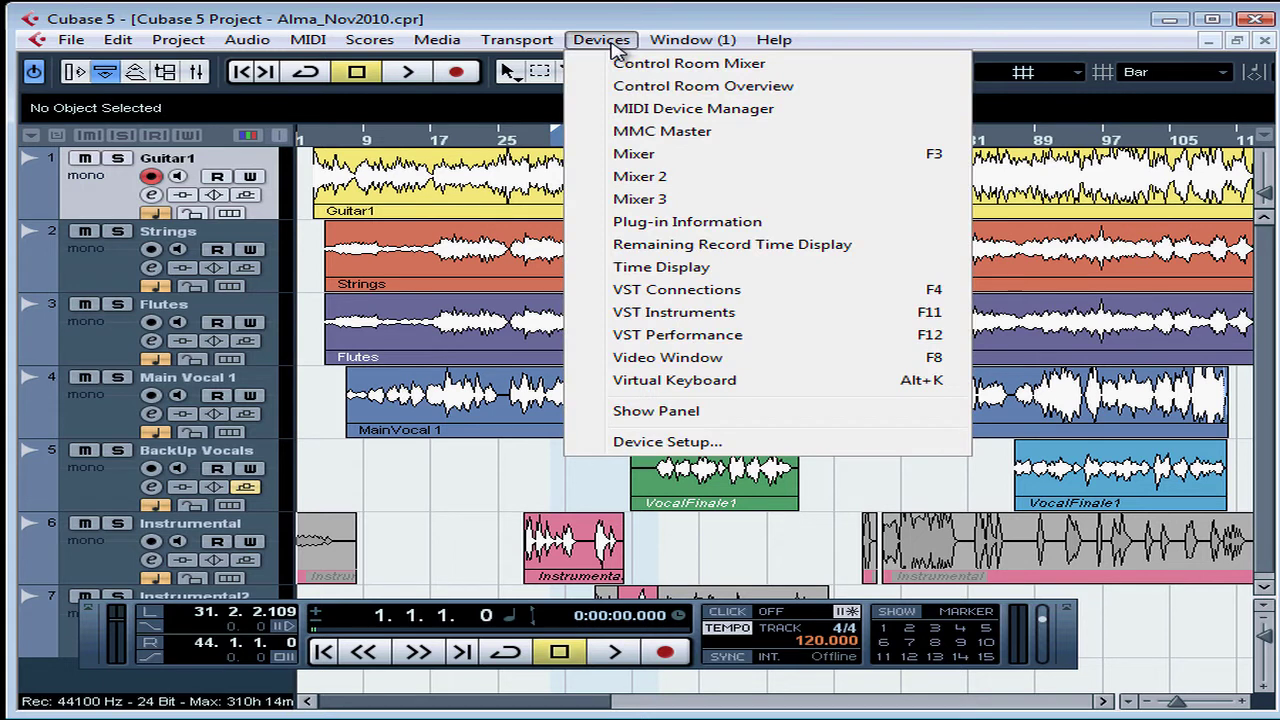
{"action": "left_click", "coordinate": [634, 156]}
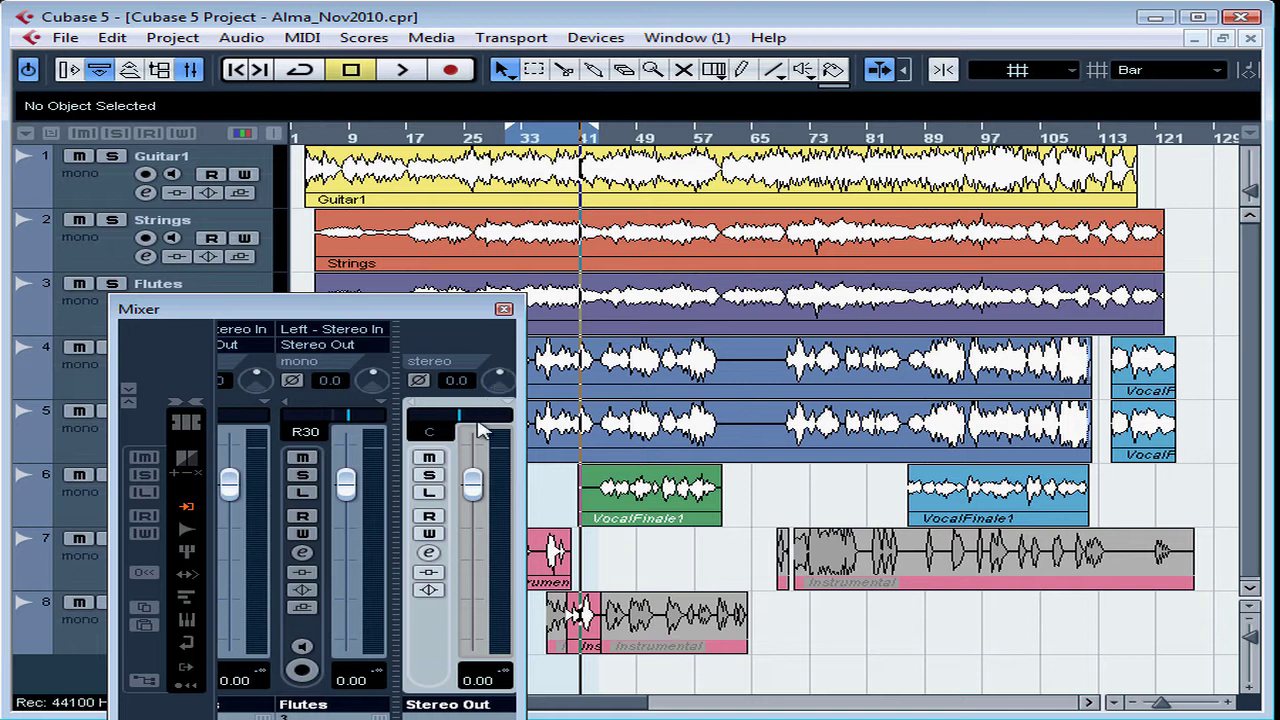
{"action": "left_click", "coordinate": [429, 553]}
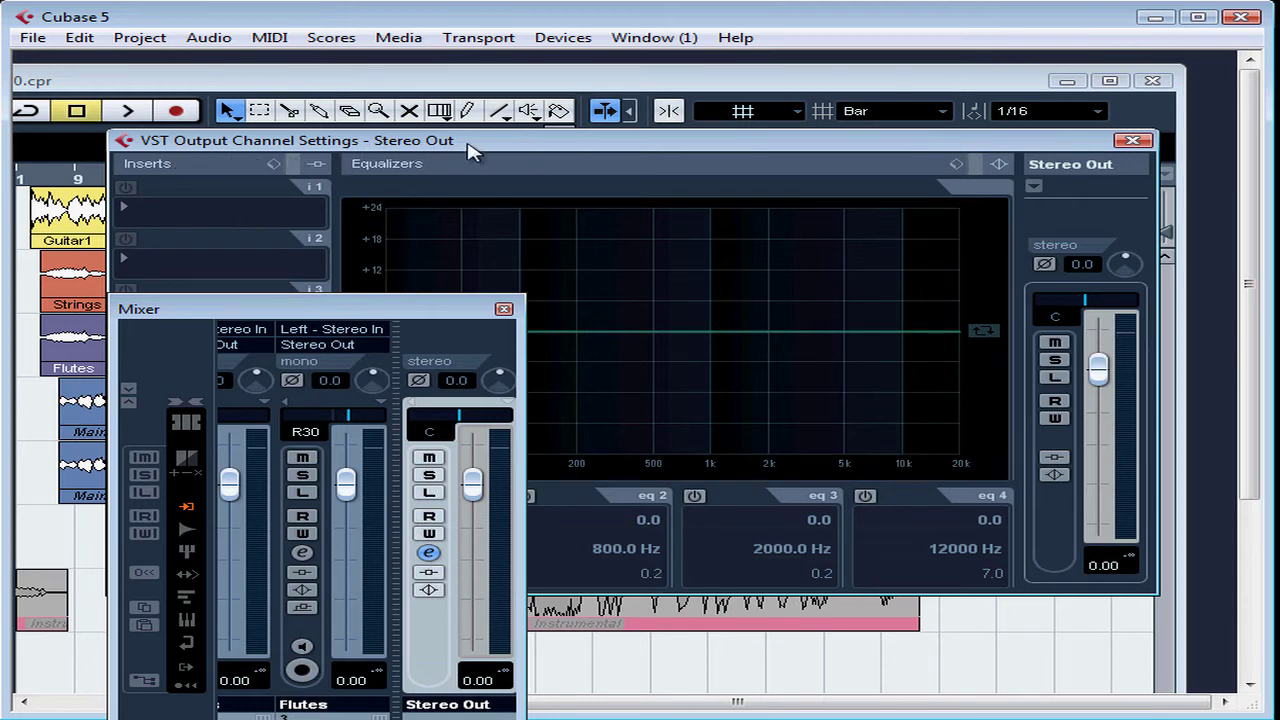
{"action": "right_click", "coordinate": [536, 145]}
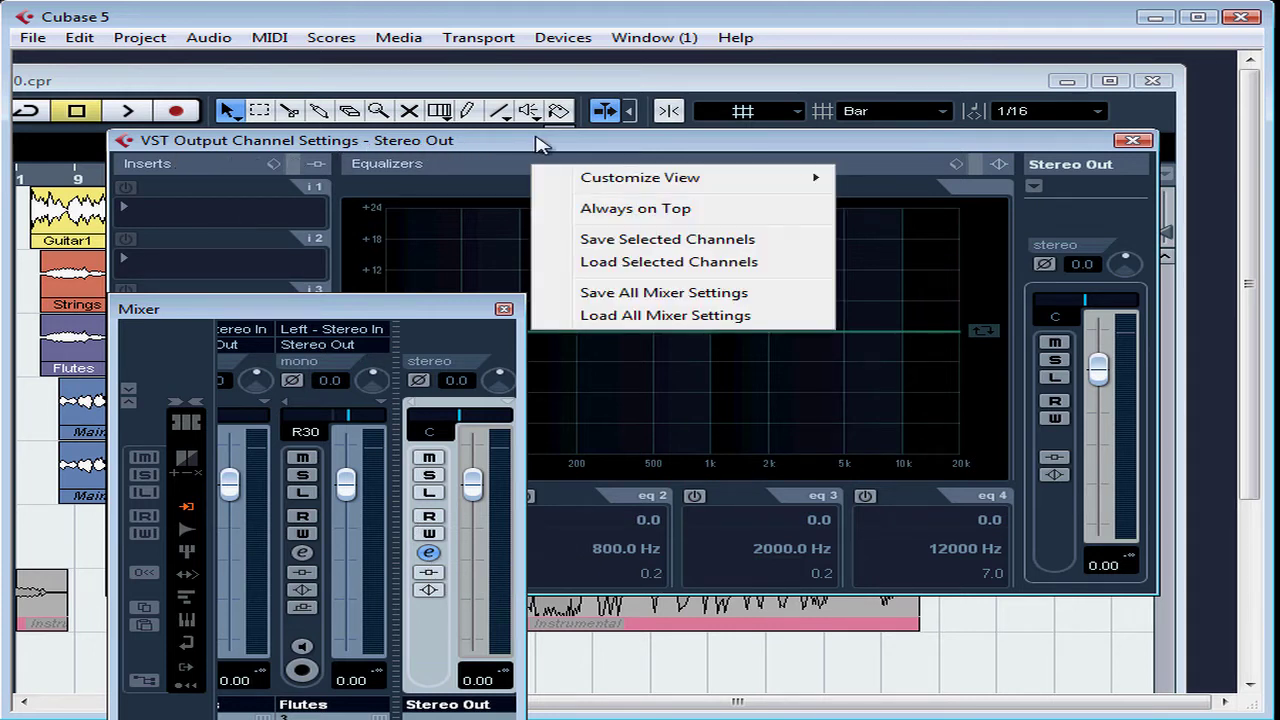
{"action": "left_click", "coordinate": [631, 210]}
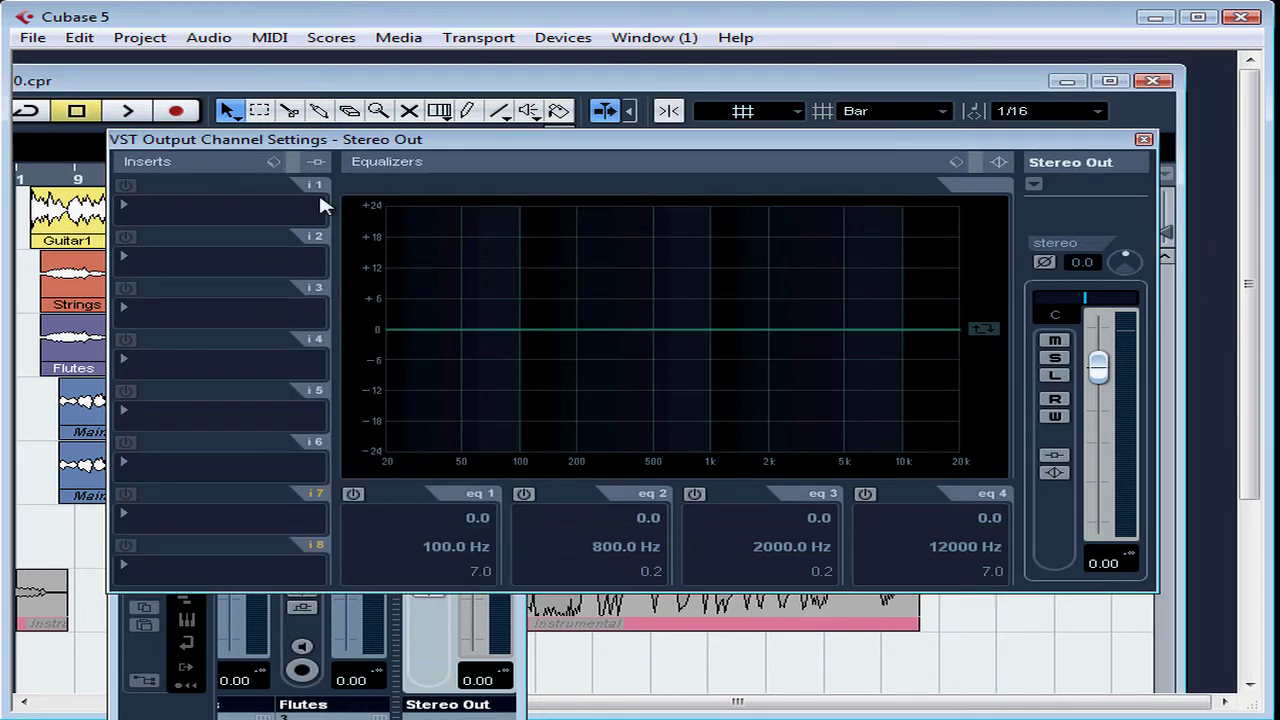
Load the UV22HR mastering effect in the first Stereo Out insert slot and set its output bits to 16
{"action": "left_click", "coordinate": [211, 220]}
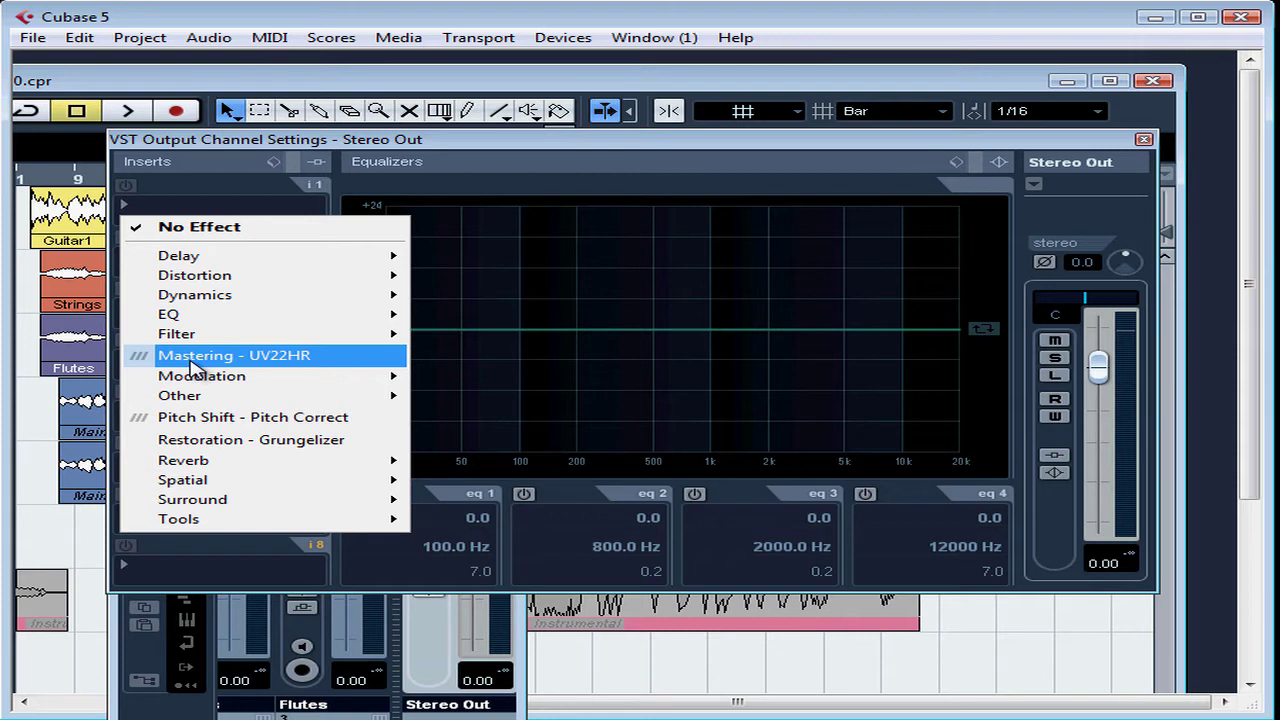
{"action": "left_click", "coordinate": [300, 360]}
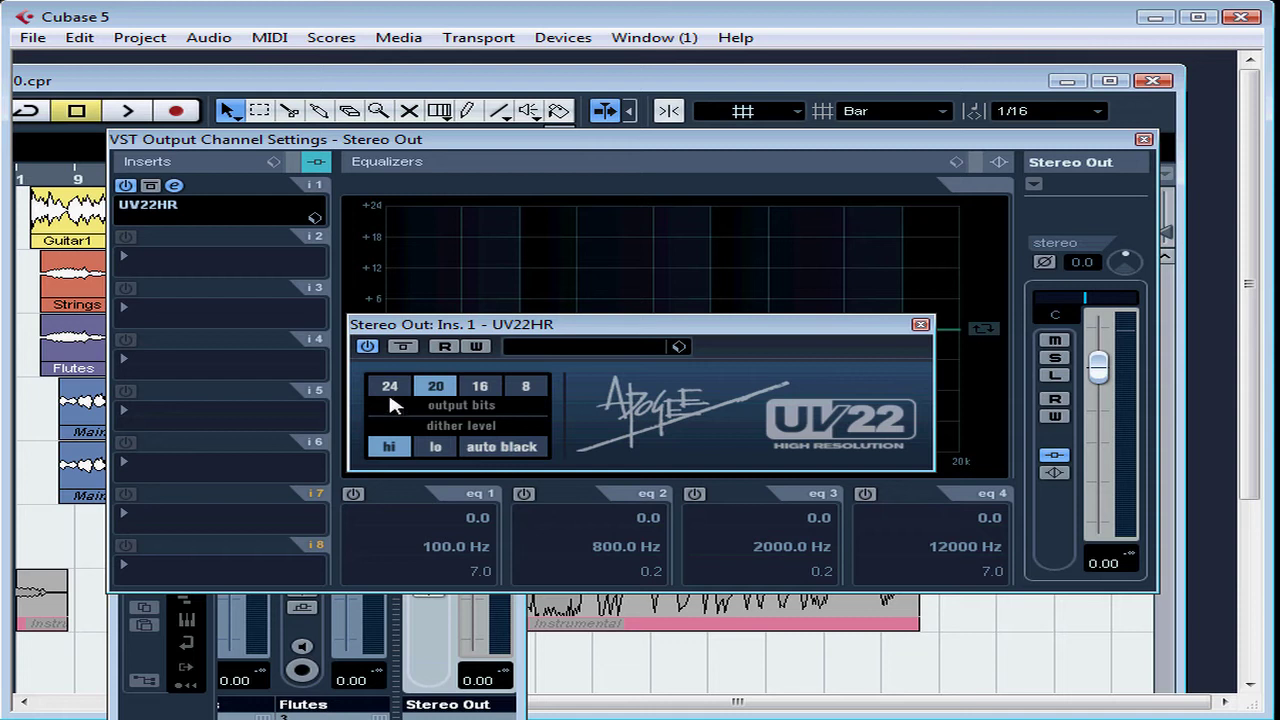
{"action": "left_click", "coordinate": [480, 390]}
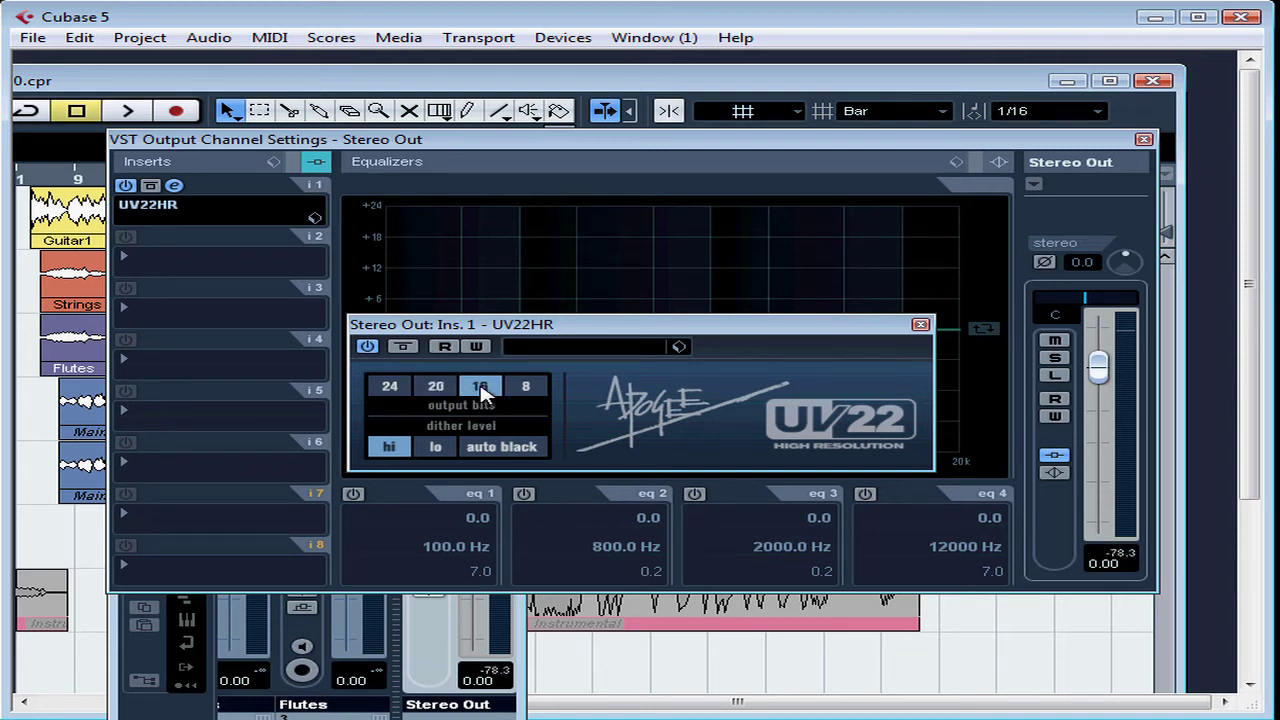
Switch the UV22HR insert on Stereo Out off and back on
{"action": "left_click", "coordinate": [368, 347]}
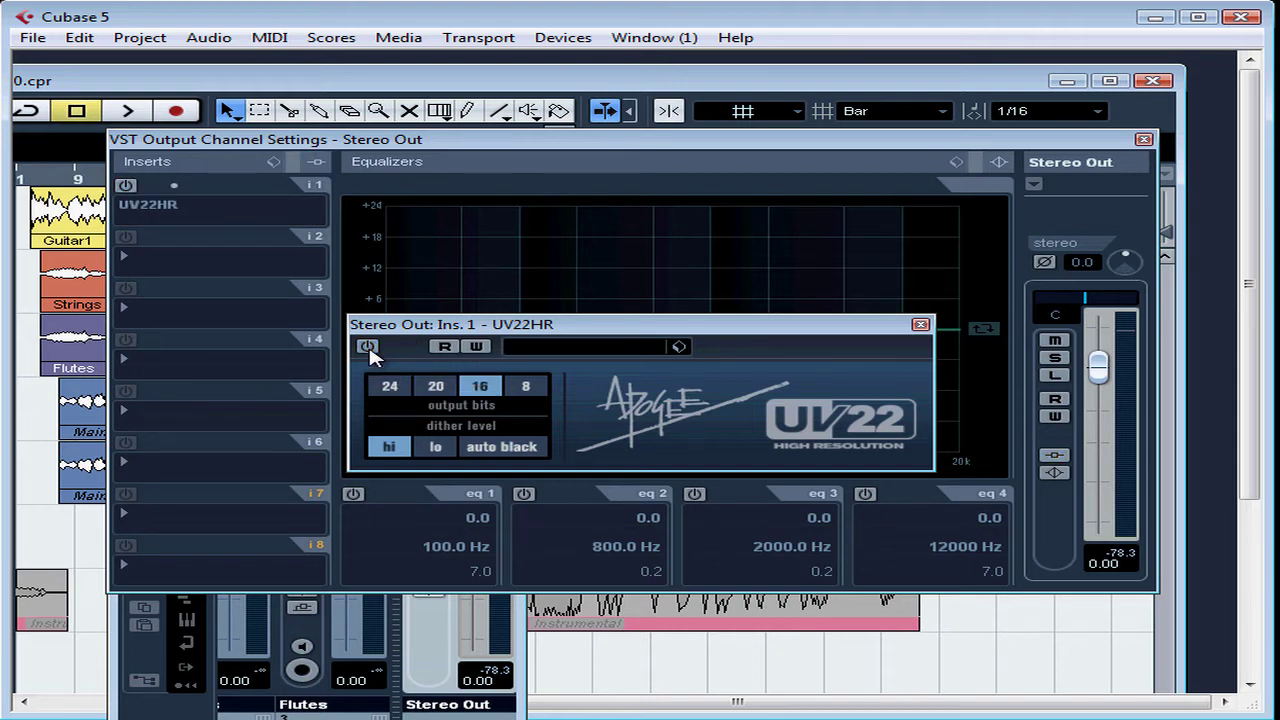
{"action": "left_click", "coordinate": [125, 186]}
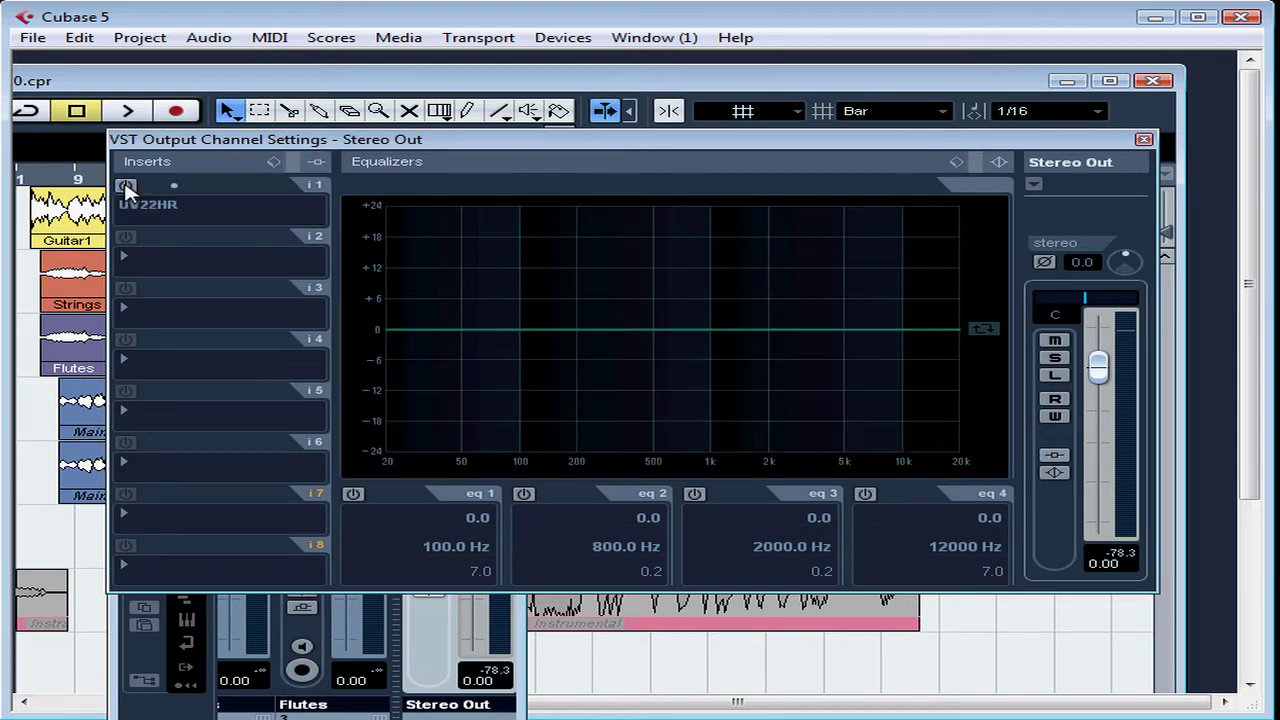
{"action": "left_click", "coordinate": [125, 186]}
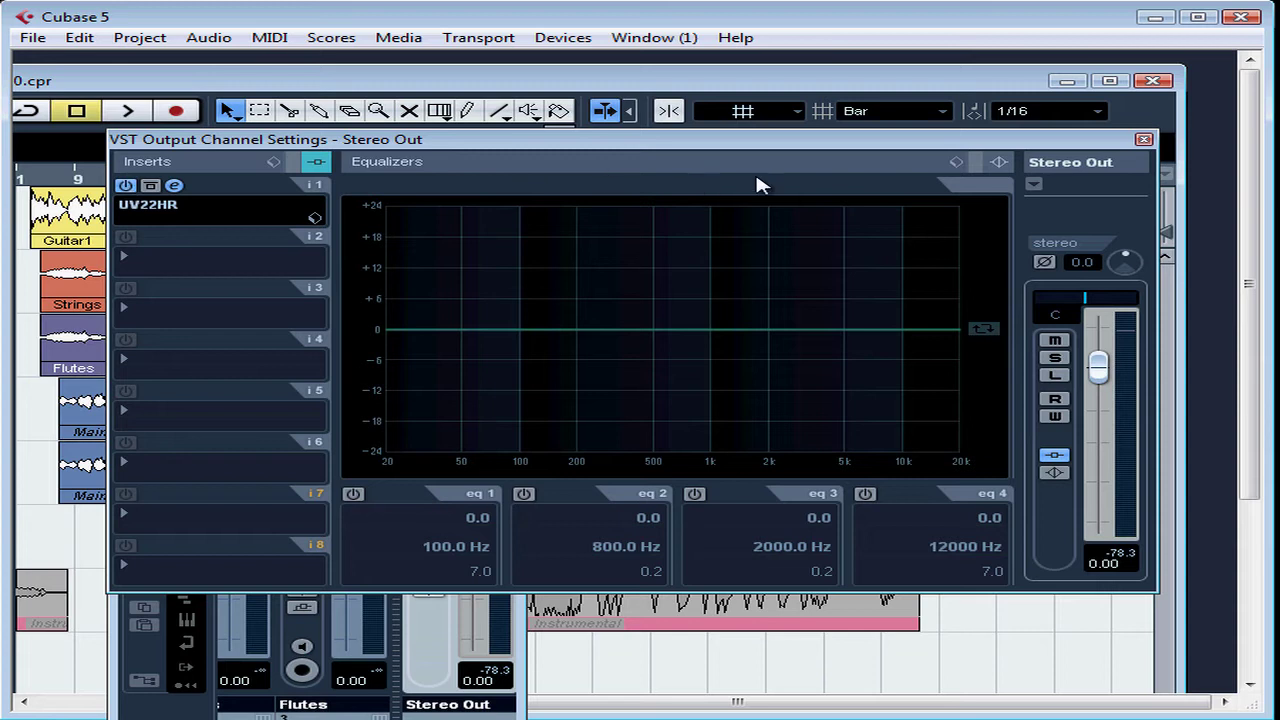
Close the Stereo Out channel settings, UV22HR and Mixer windows, and maximize the project window
{"action": "left_click", "coordinate": [1142, 141]}
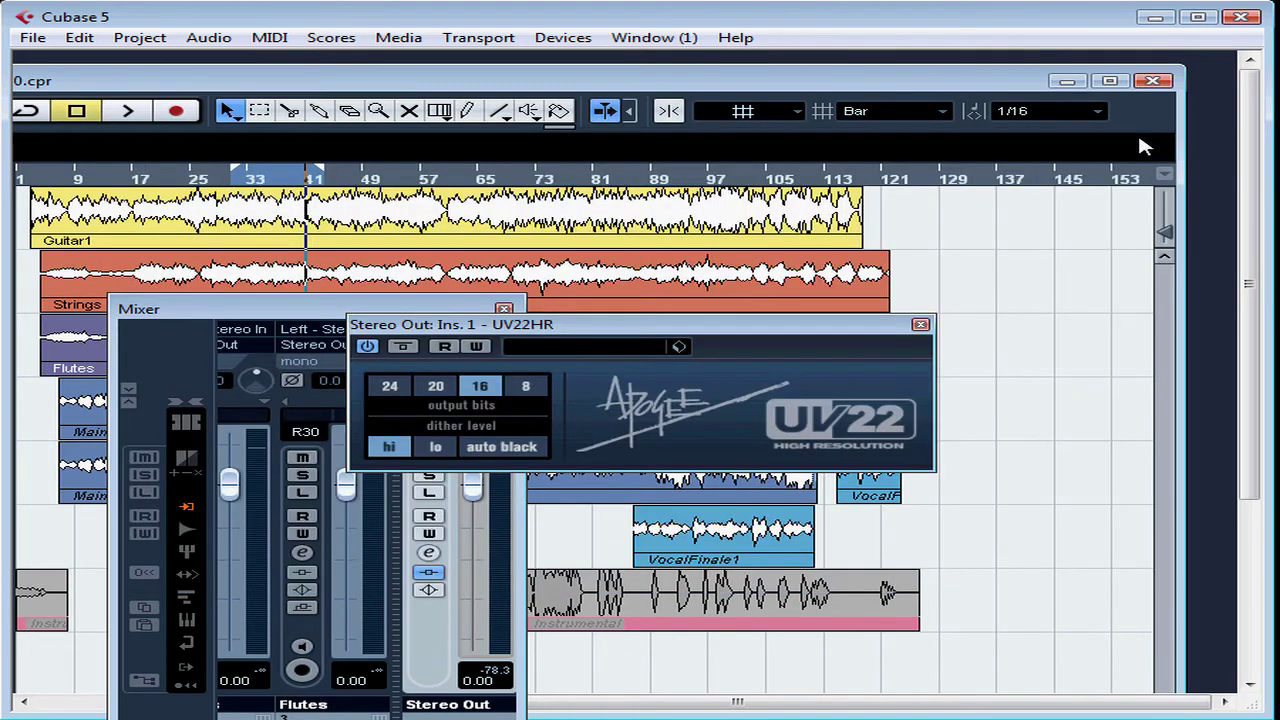
{"action": "left_click", "coordinate": [920, 324]}
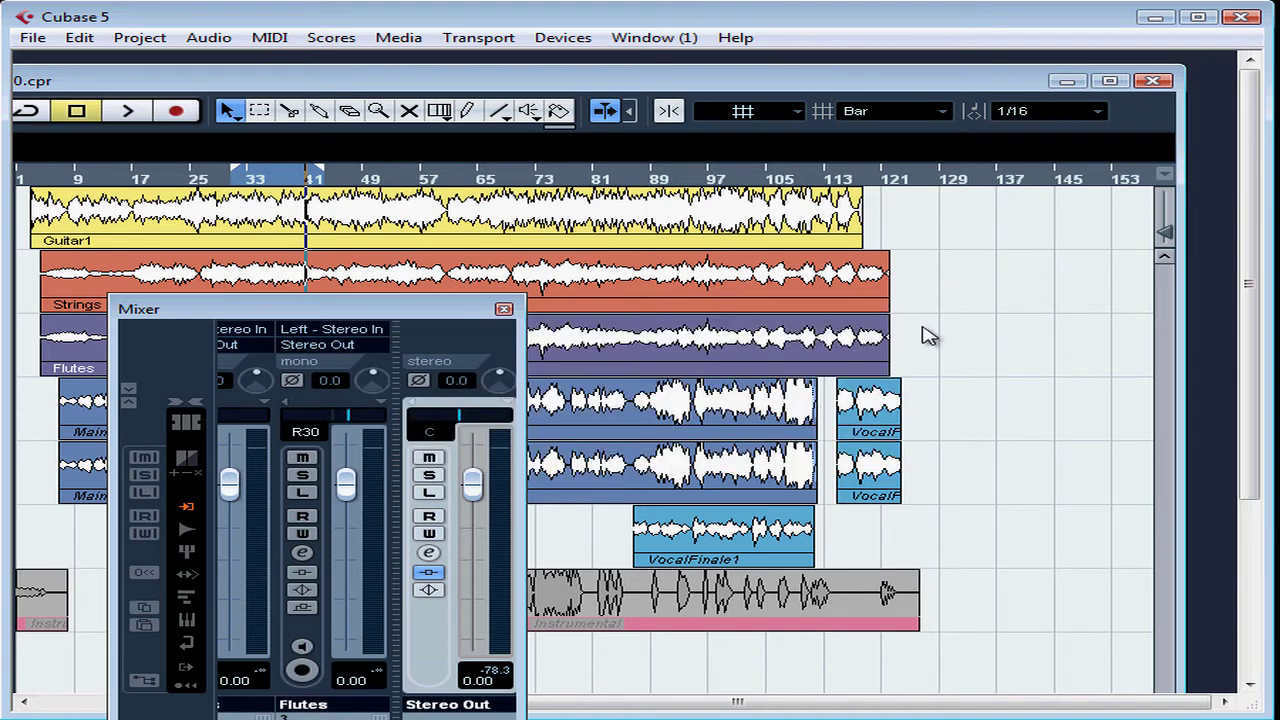
{"action": "left_click", "coordinate": [429, 573]}
{"action": "left_click", "coordinate": [430, 573]}
{"action": "left_click_drag", "start_coordinate": [445, 310], "coordinate": [442, 256]}
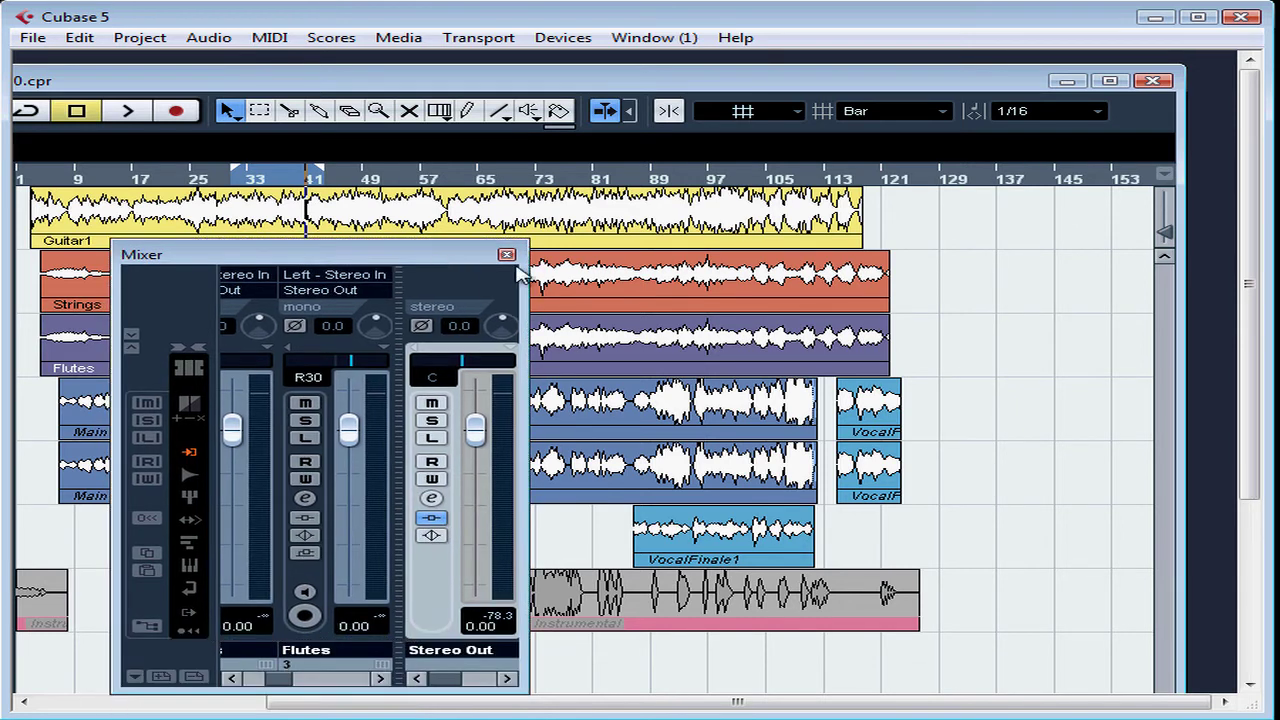
{"action": "left_click", "coordinate": [505, 255]}
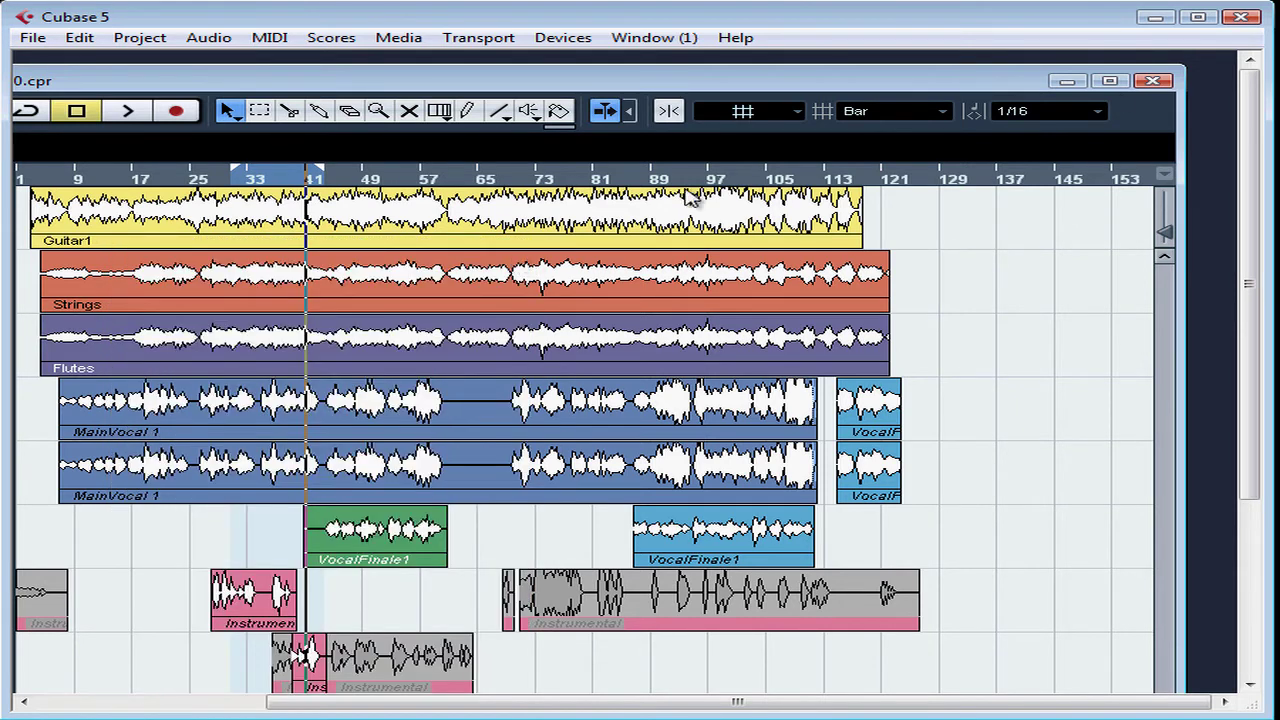
{"action": "left_click", "coordinate": [1109, 80]}
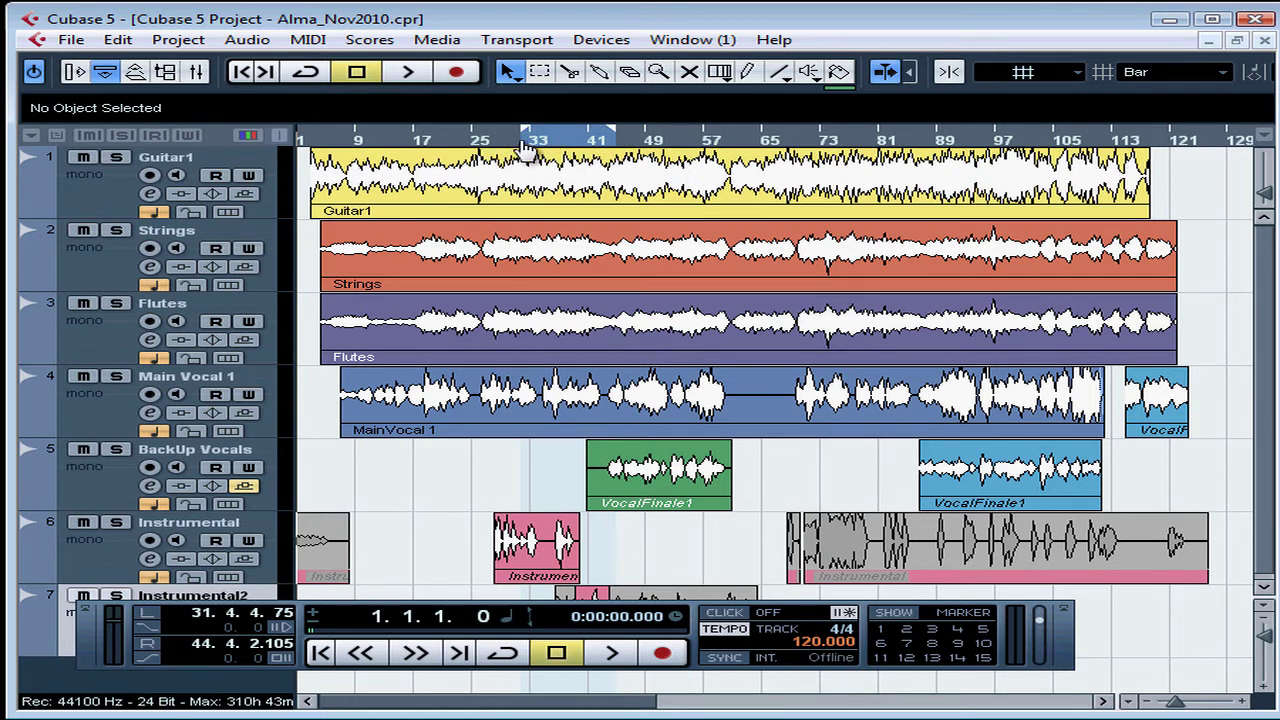
Set the left locator at the song's start, about bar 2, and the right locator past its end, about bar 124
{"action": "mouse_move", "coordinate": [527, 136]}
{"action": "left_mouse_down"}
{"action": "mouse_move", "coordinate": [412, 138]}
{"action": "mouse_move", "coordinate": [310, 171]}
{"action": "left_mouse_up"}
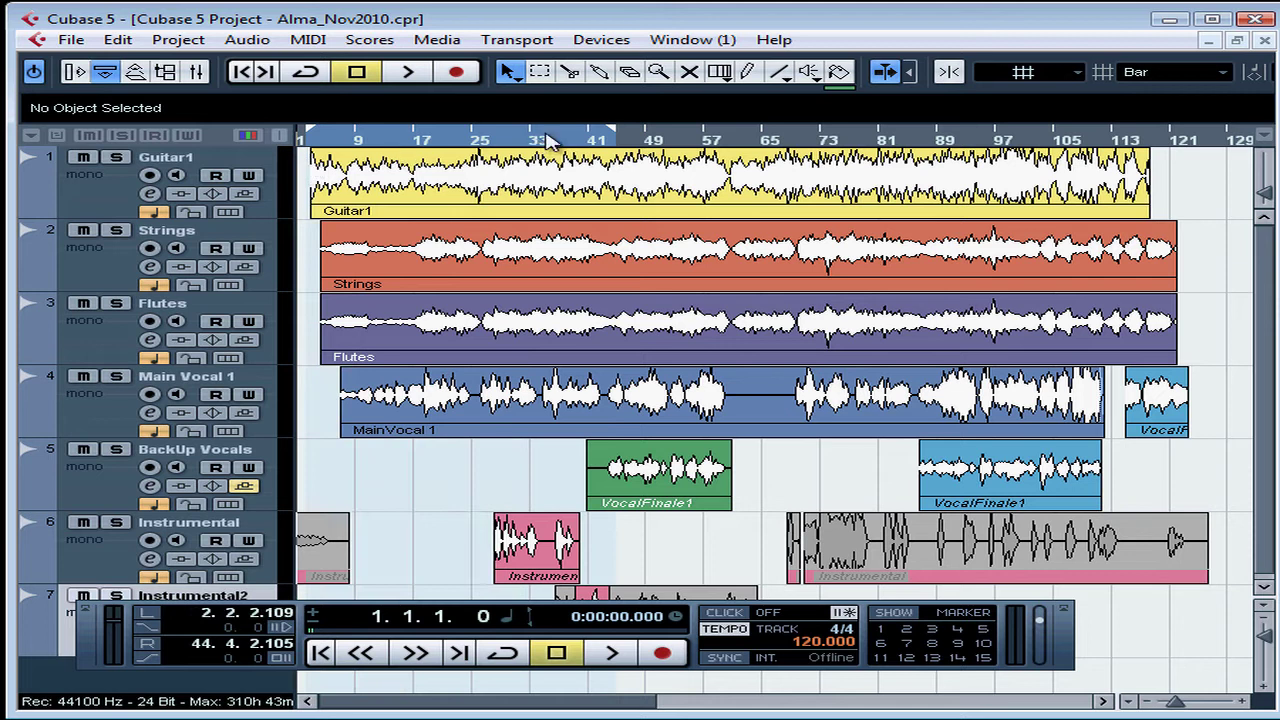
{"action": "left_click_drag", "start_coordinate": [608, 133], "coordinate": [1200, 200]}
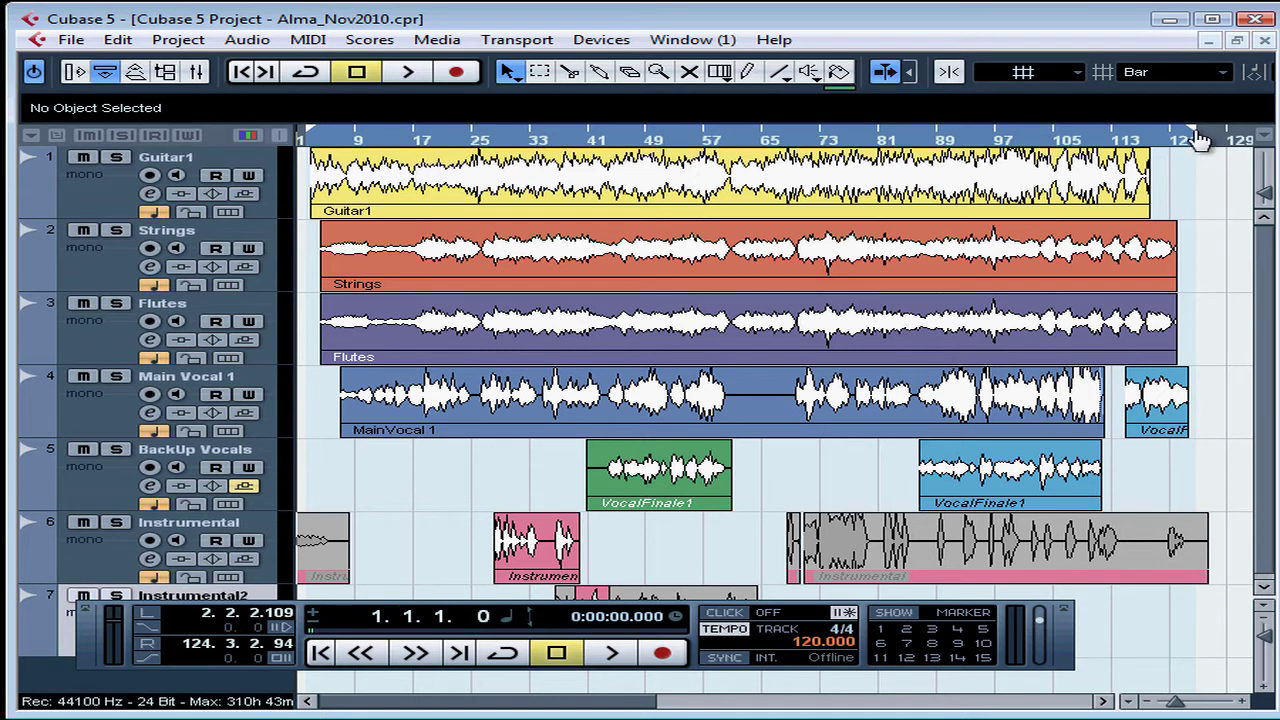
Move the right locator to about bar 17 and switch the primary time display to Seconds
{"action": "left_click_drag", "start_coordinate": [1192, 140], "coordinate": [416, 160]}
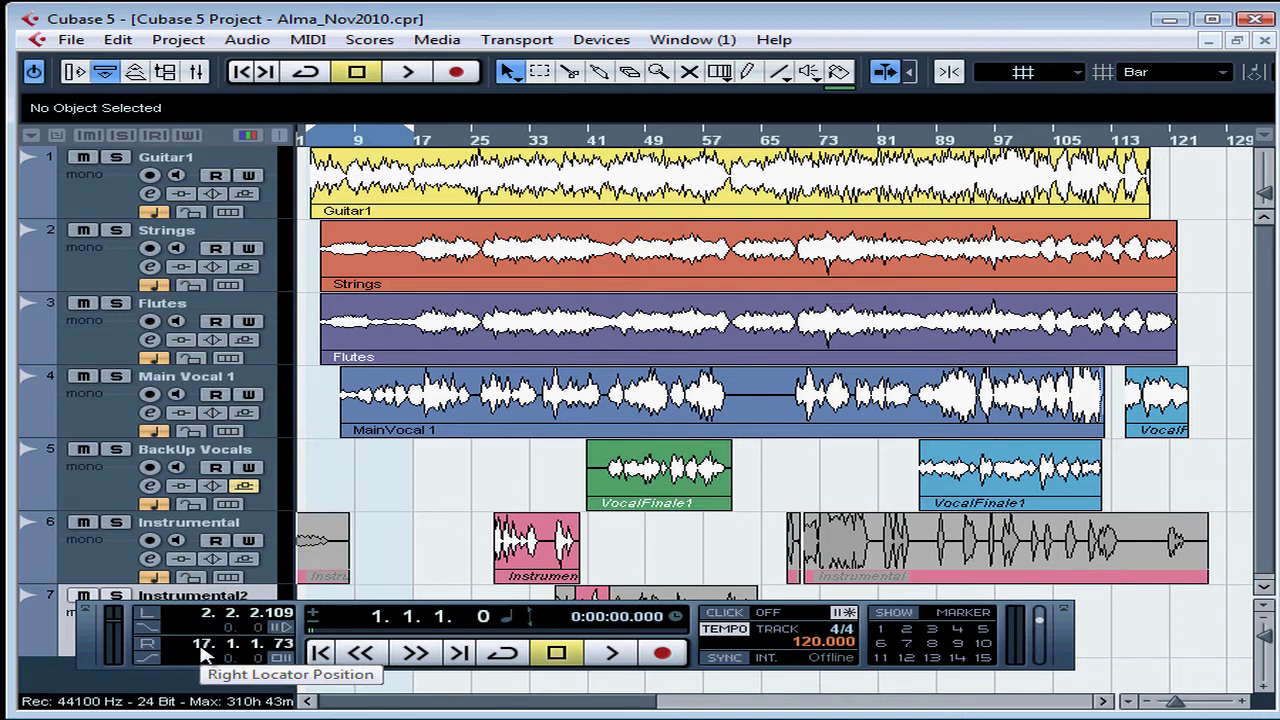
{"action": "left_click", "coordinate": [508, 620]}
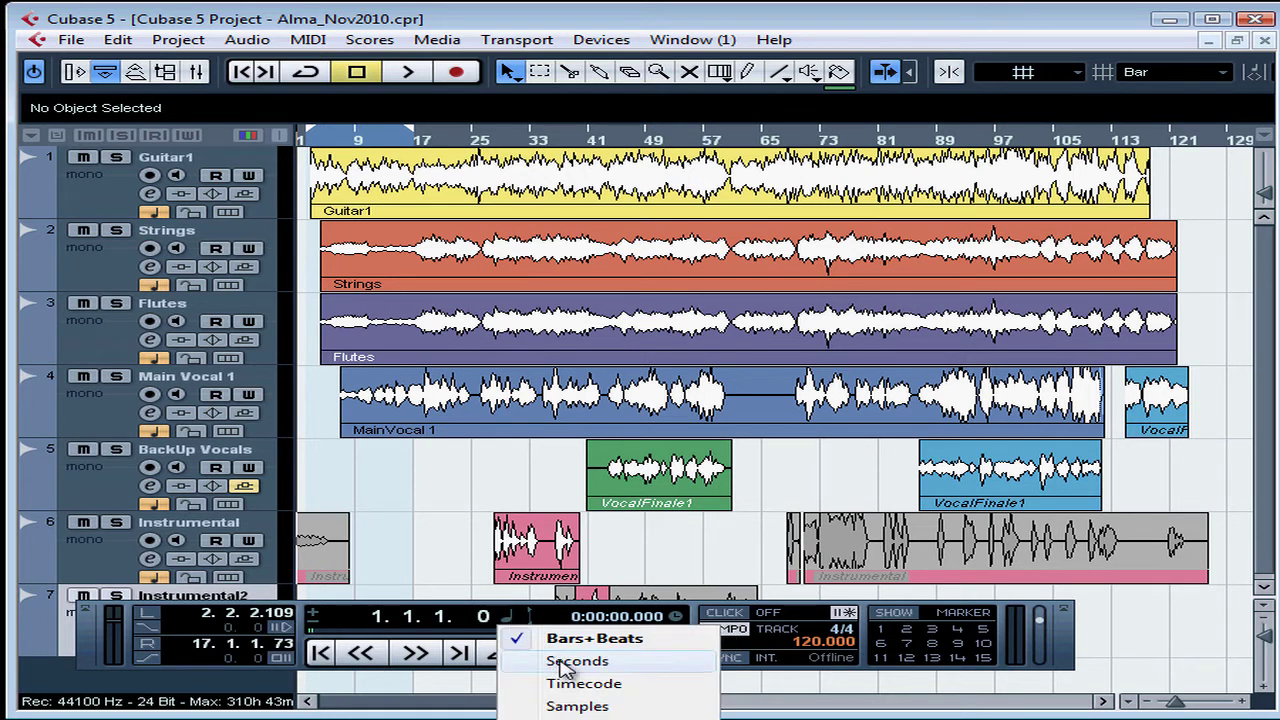
{"action": "left_click", "coordinate": [520, 662]}
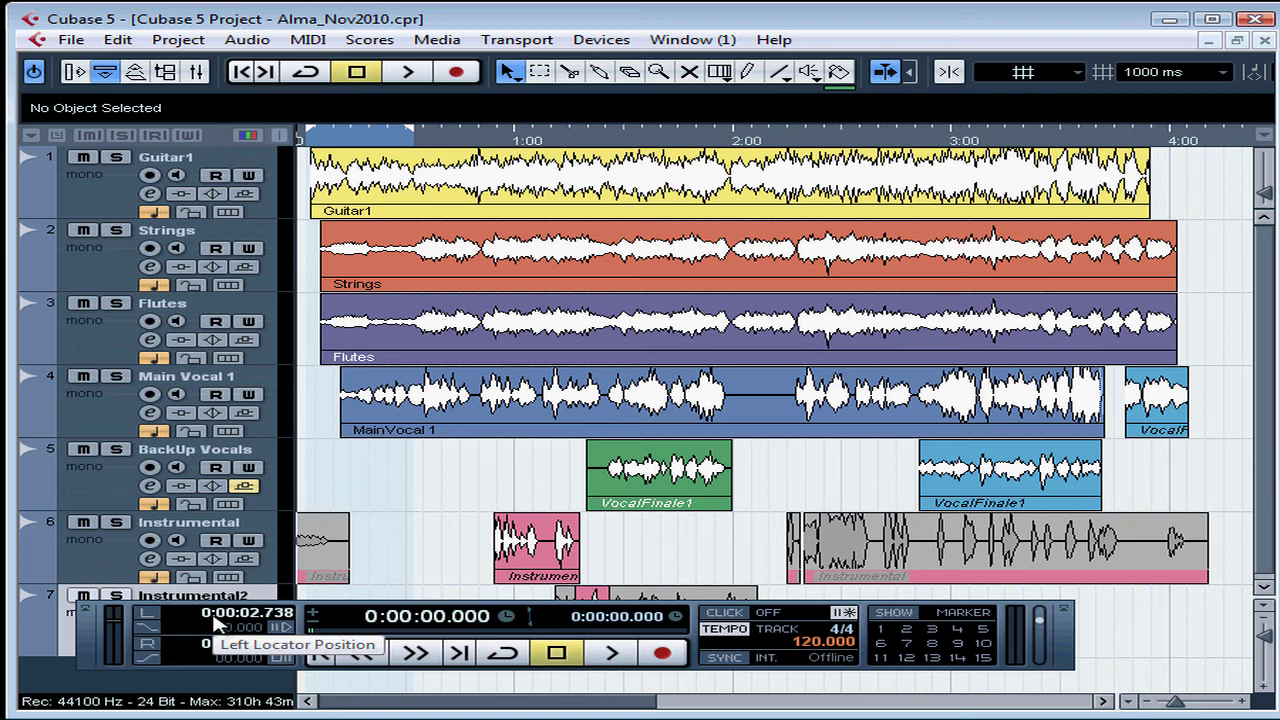
Place the project cursor at about 0:30.9, try the left locator at about 2:00, and return it to about 0:02.7
{"action": "left_click", "coordinate": [409, 141]}
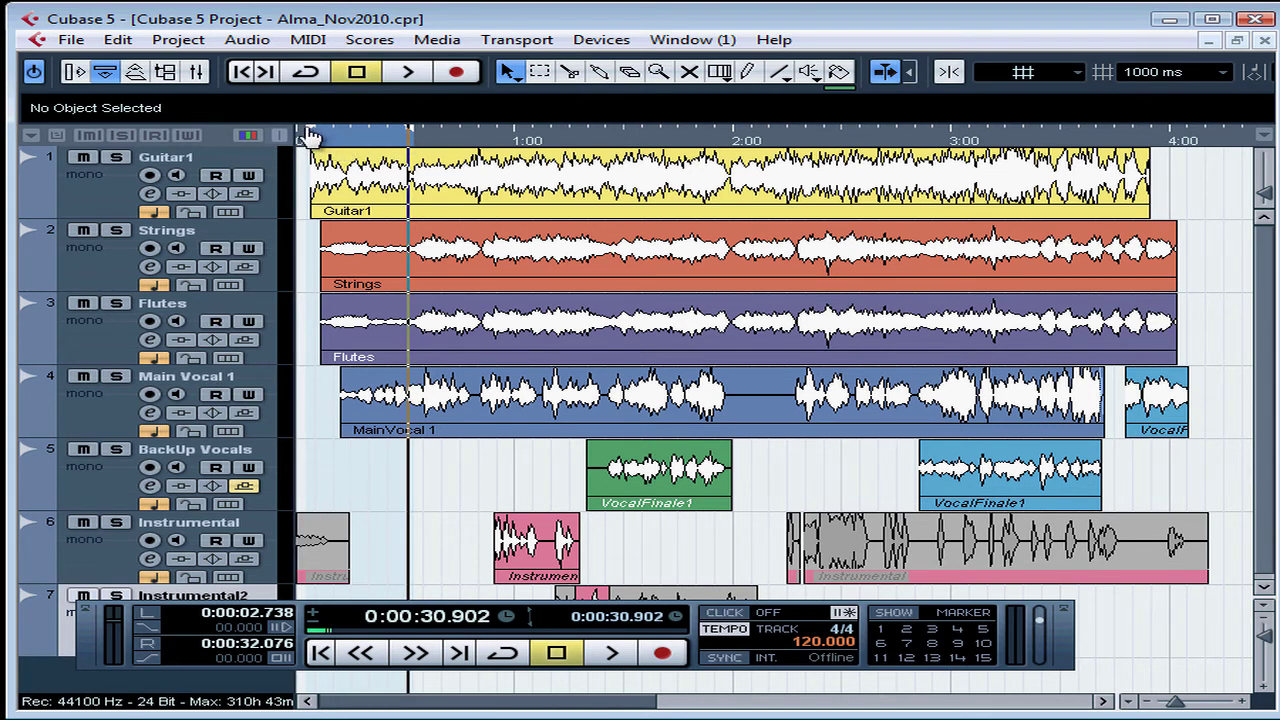
{"action": "left_click_drag", "start_coordinate": [306, 135], "coordinate": [745, 135]}
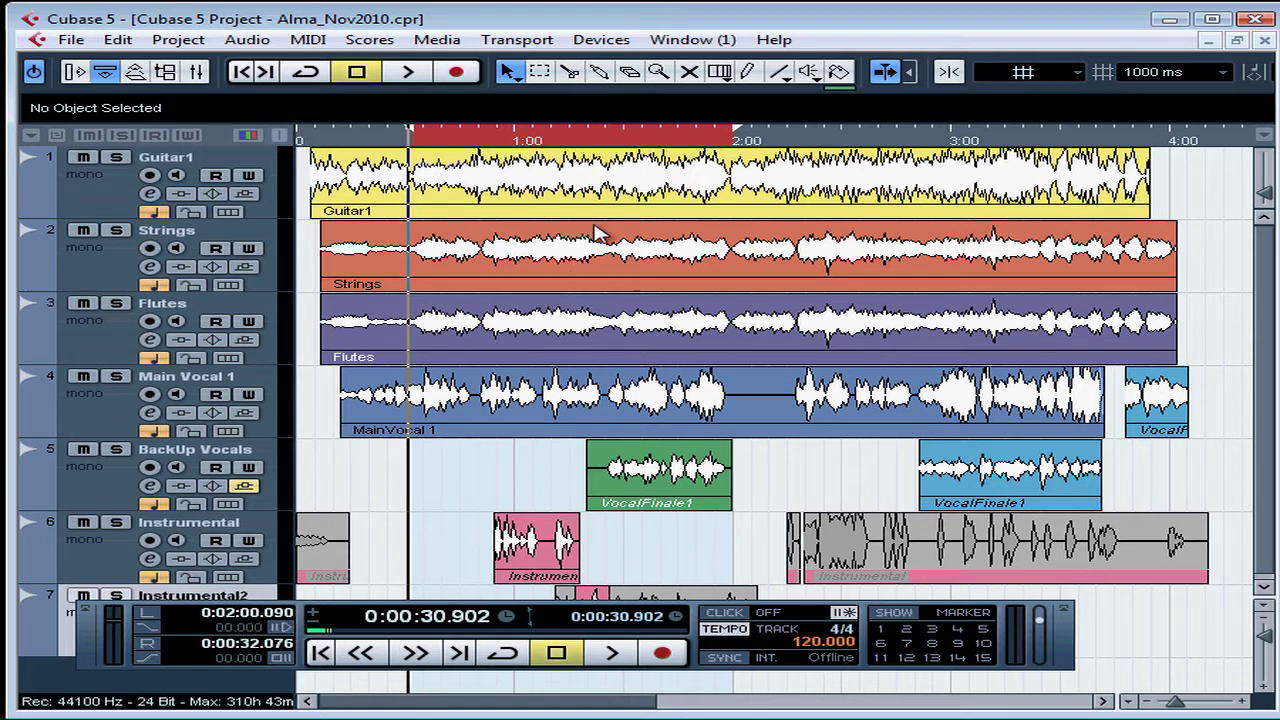
{"action": "left_click_drag", "start_coordinate": [710, 135], "coordinate": [309, 140]}
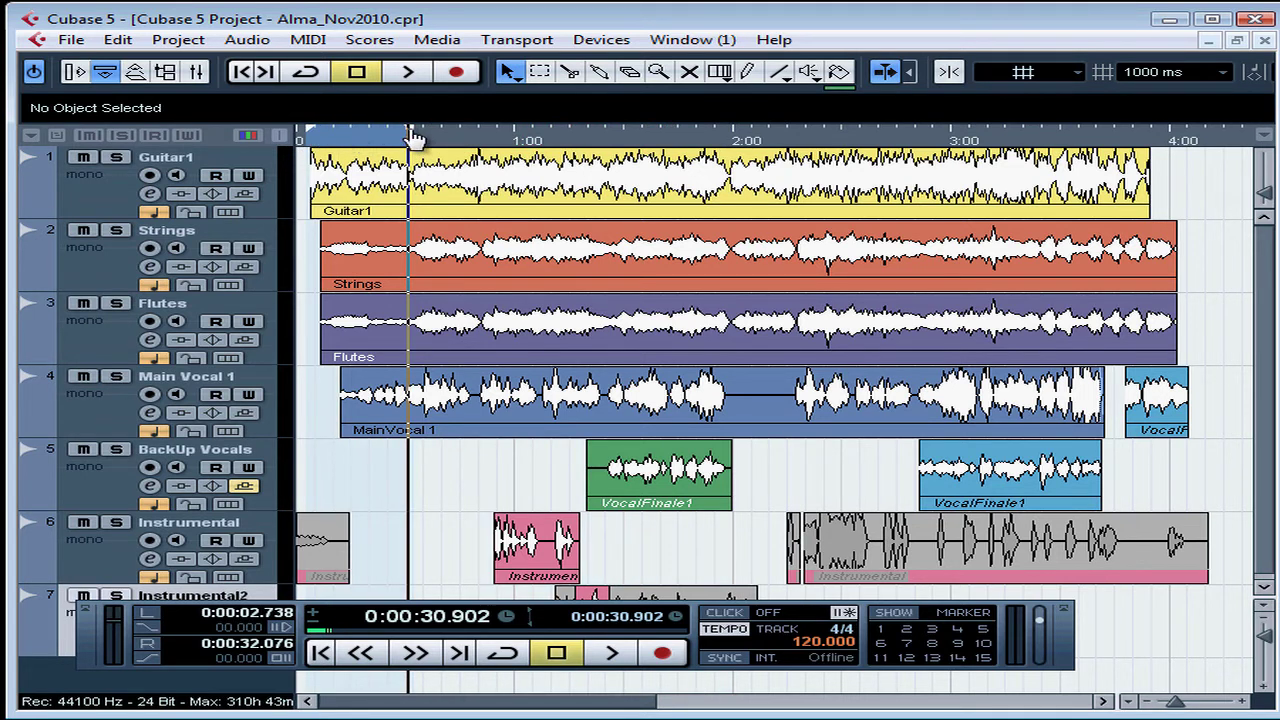
Set the right locator at the song's end, about 4:06, and hide and reshow the Transport panel
{"action": "left_click", "coordinate": [1194, 174], "text": "alt"}
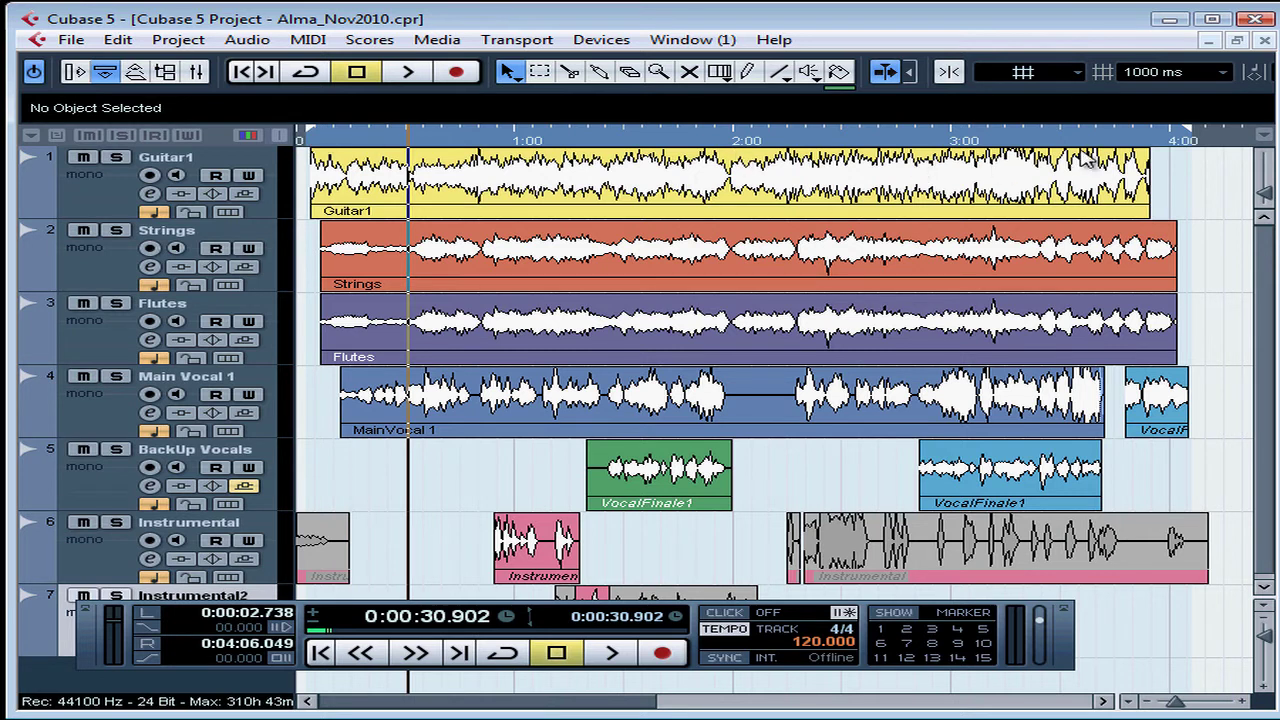
{"action": "key", "text": "F2"}
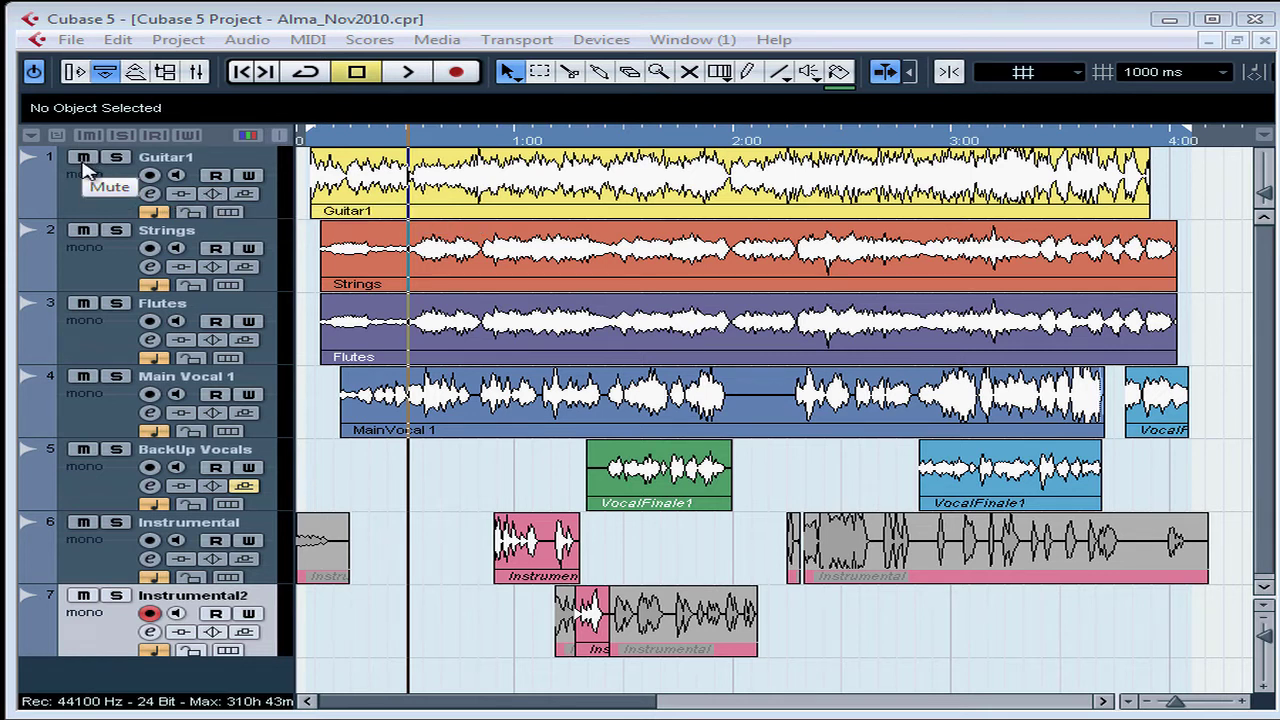
{"action": "key", "text": "F2"}
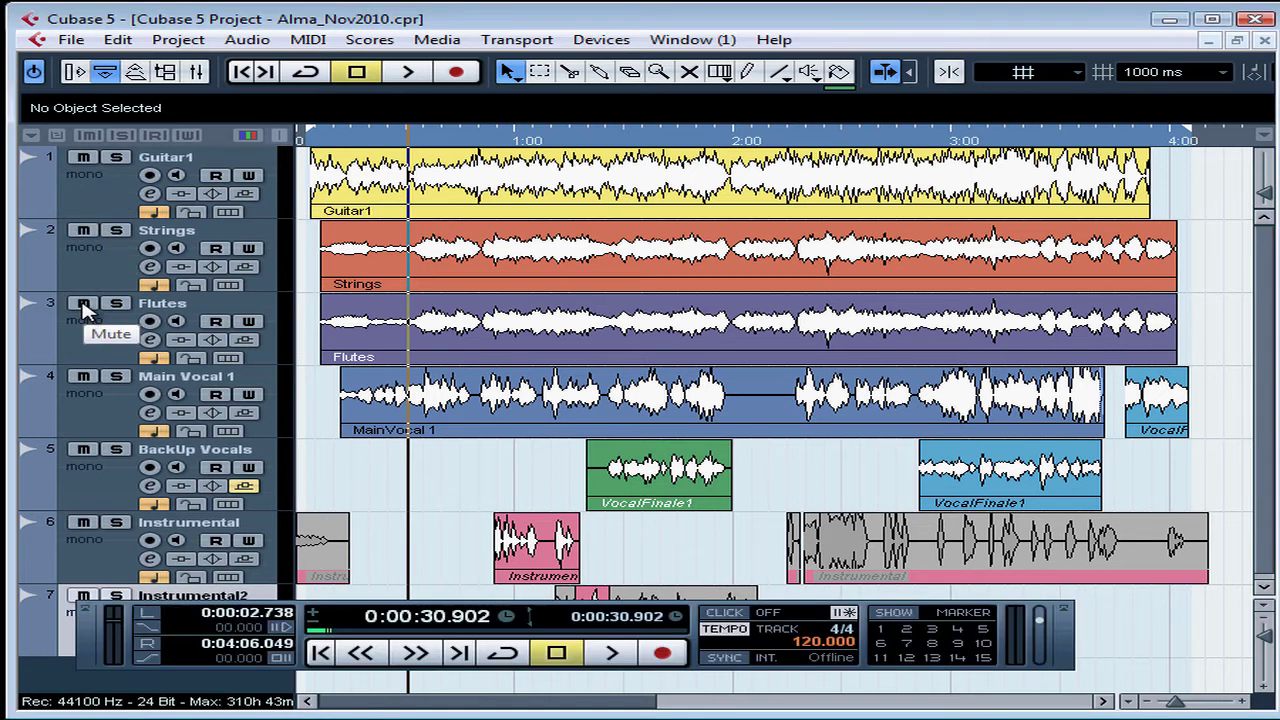
Toggle the mute on the Flutes track and the monitoring on the BackUp Vocals track on and off
{"action": "left_click", "coordinate": [84, 304]}
{"action": "left_click", "coordinate": [84, 304]}
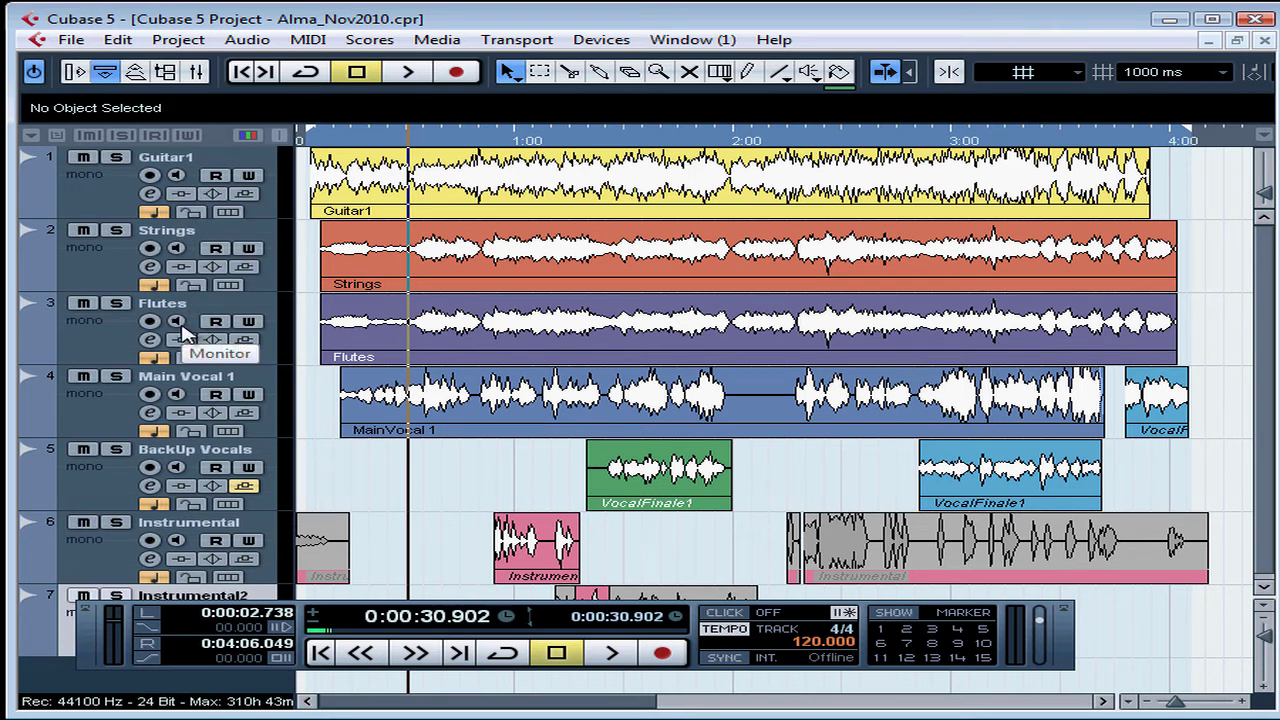
{"action": "left_click", "coordinate": [177, 468]}
{"action": "left_click", "coordinate": [177, 468]}
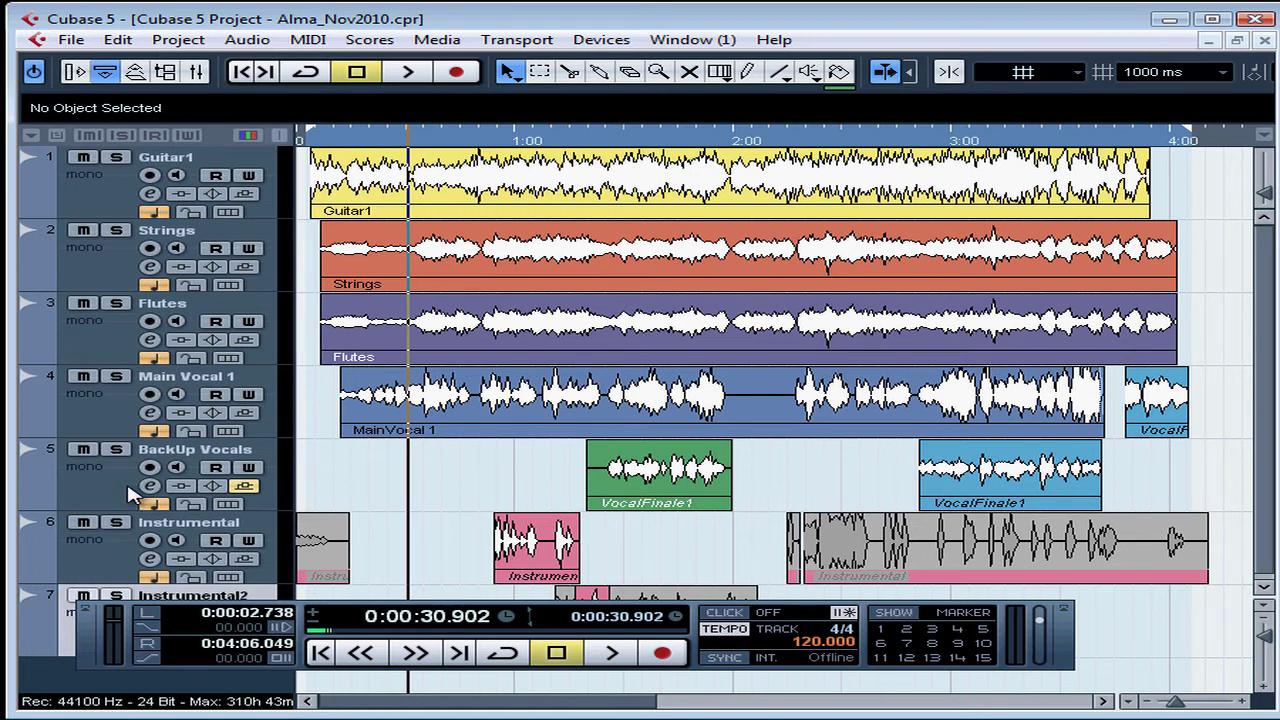
Show the Inspector and check the output routing of each track from Guitar1 through Instrumental
{"action": "left_click", "coordinate": [100, 208]}
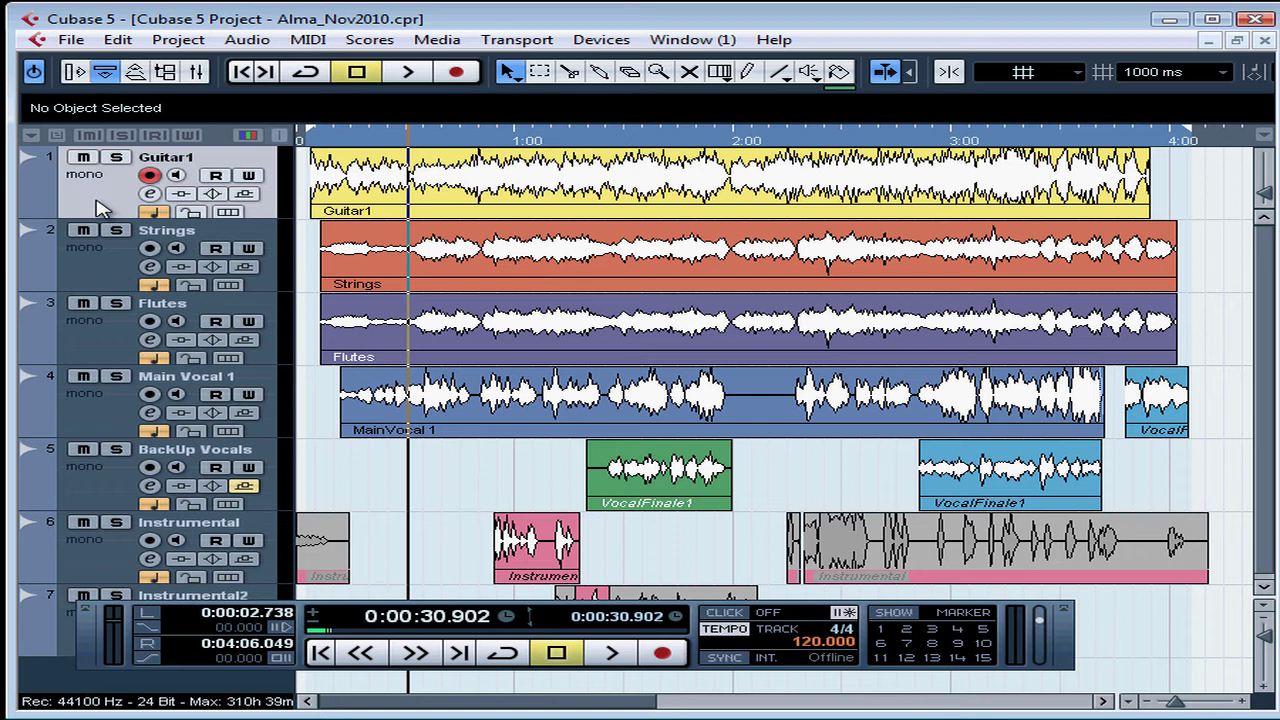
{"action": "left_click", "coordinate": [74, 74]}
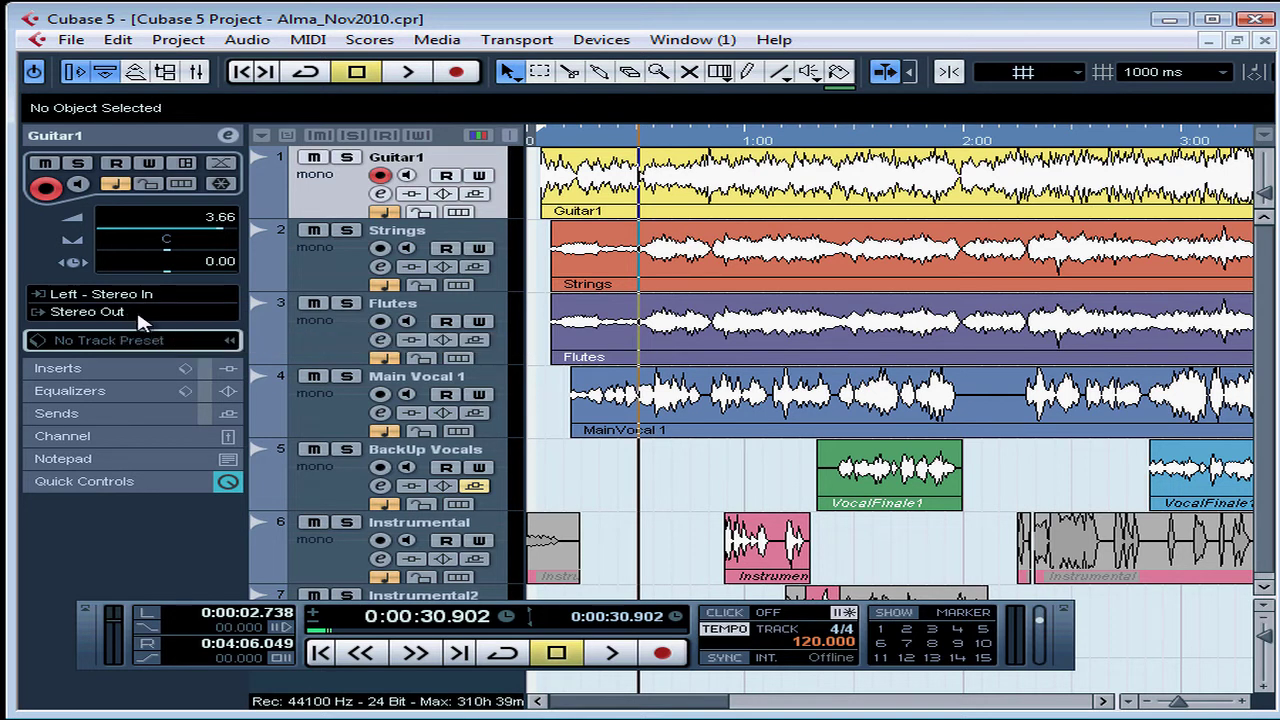
{"action": "left_click", "coordinate": [330, 283]}
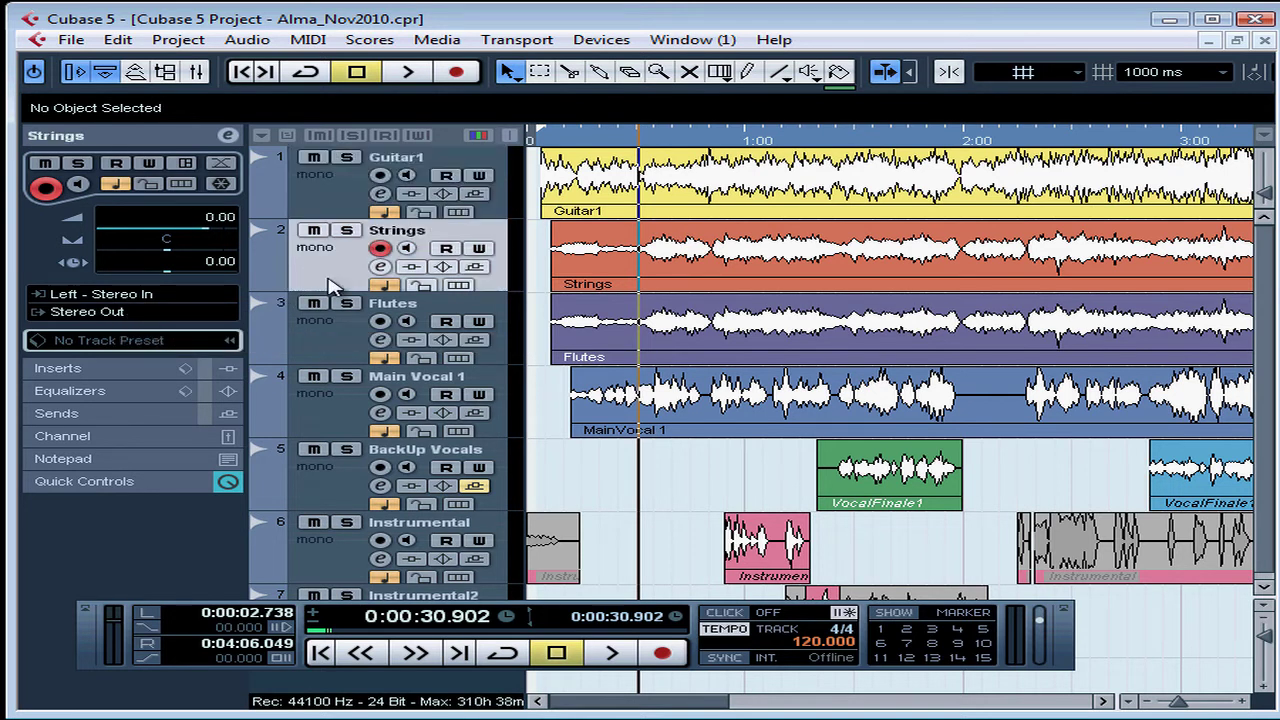
{"action": "left_click", "coordinate": [322, 348]}
{"action": "left_click", "coordinate": [332, 416]}
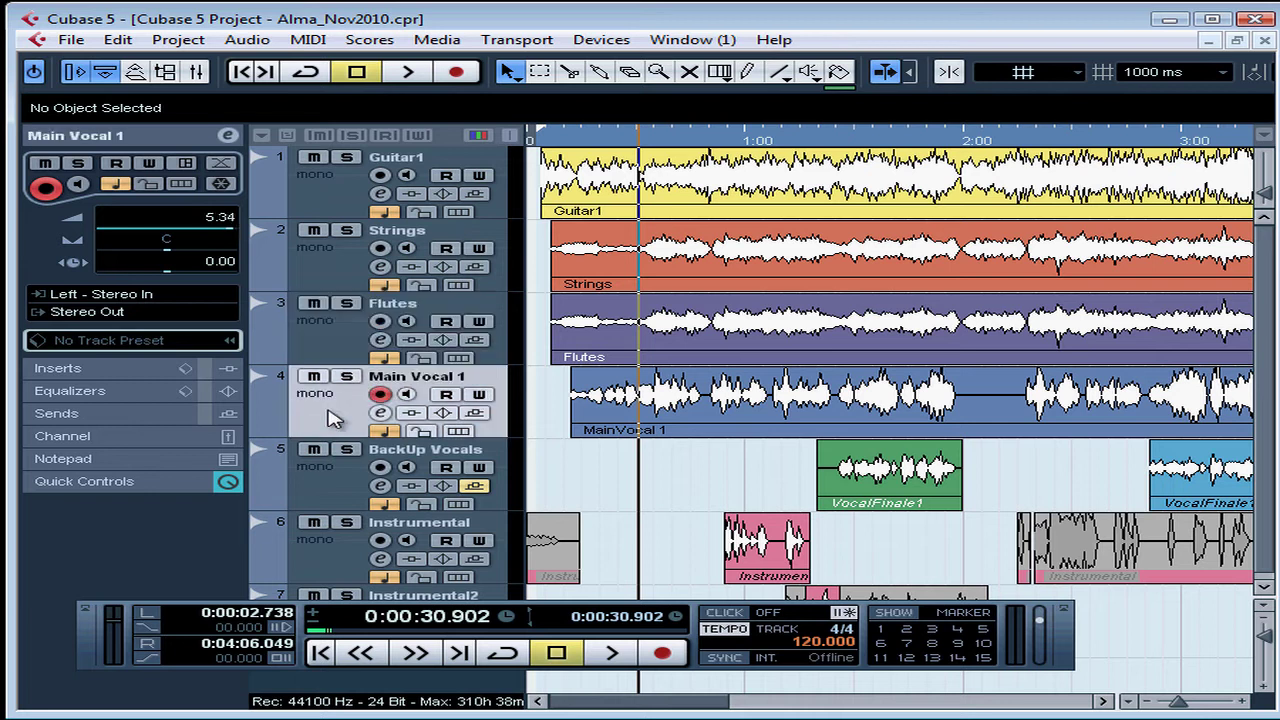
{"action": "left_click", "coordinate": [335, 496]}
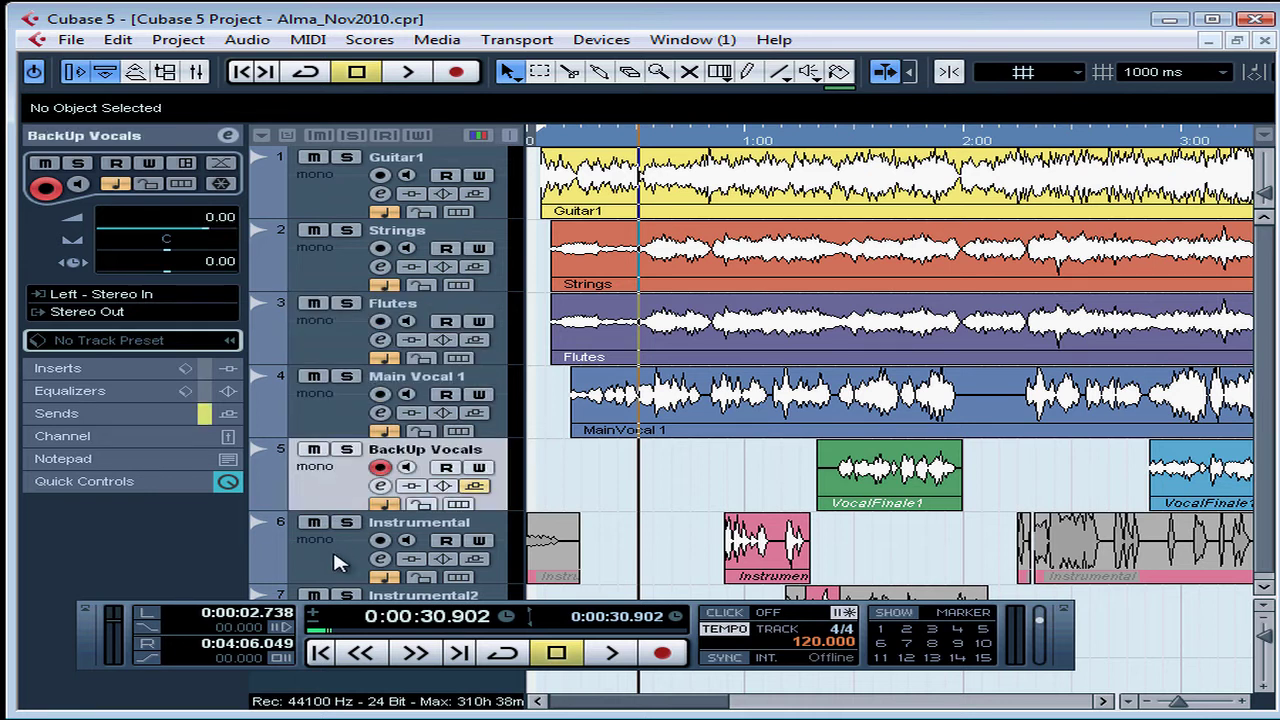
{"action": "left_click", "coordinate": [333, 546]}
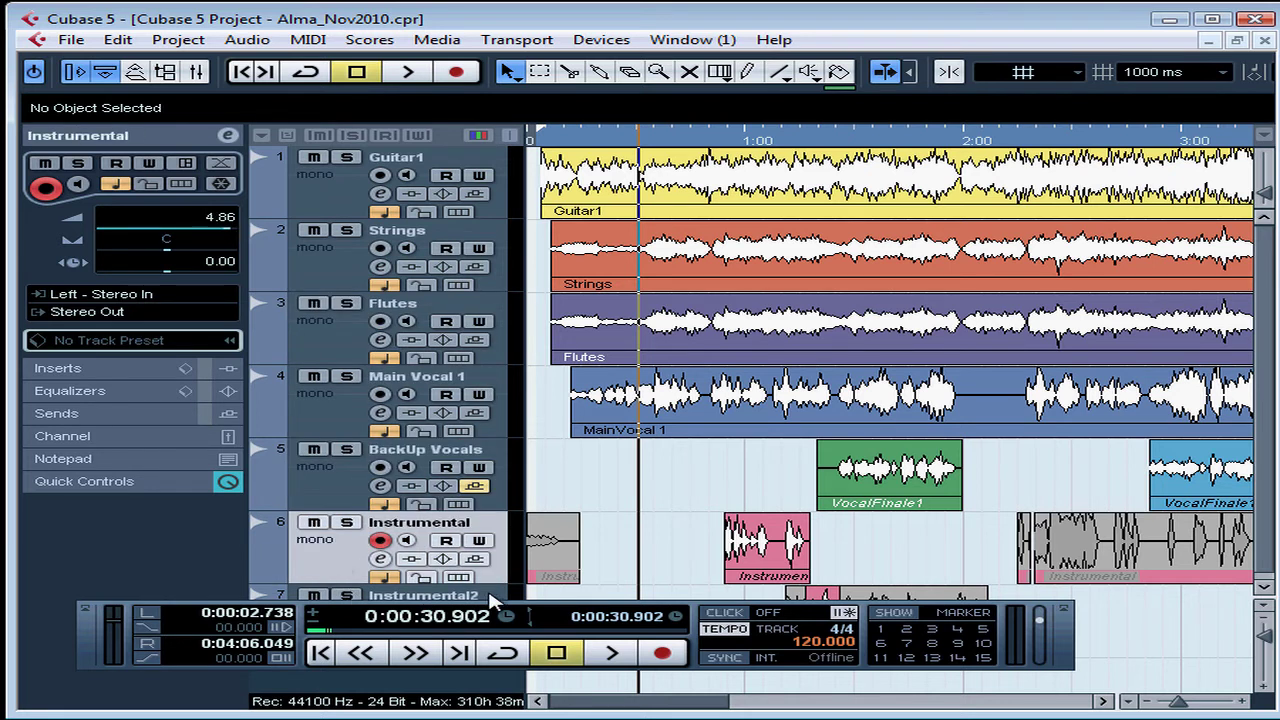
Check the output routing of the Instrumental2 track and open the Audio Mixdown export settings
{"action": "left_click", "coordinate": [492, 597]}
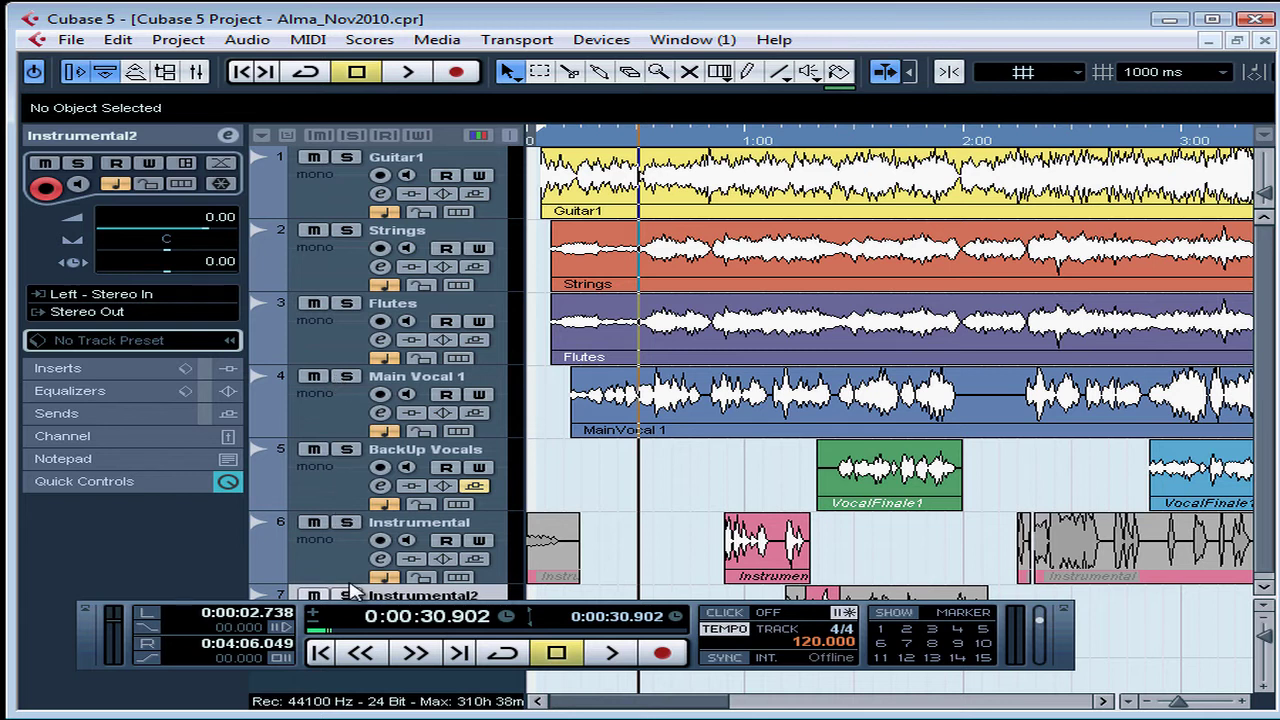
{"action": "left_click", "coordinate": [72, 41]}
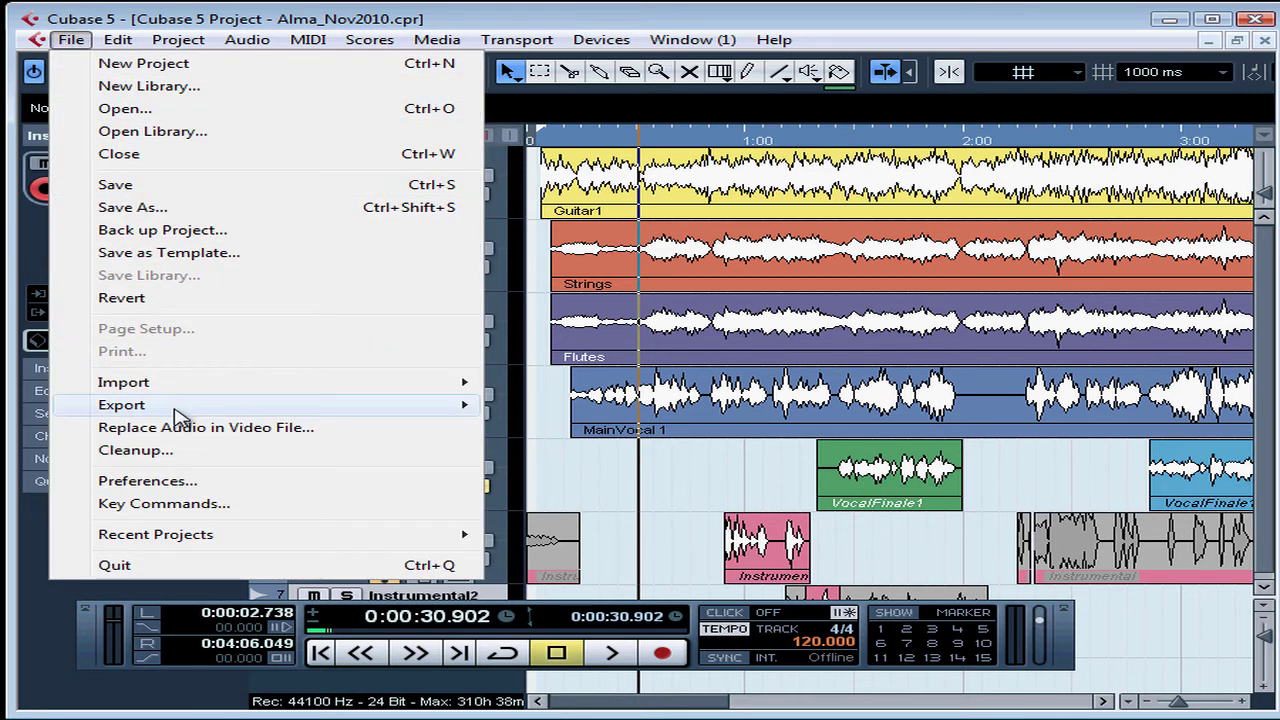
{"action": "mouse_move", "coordinate": [175, 410]}
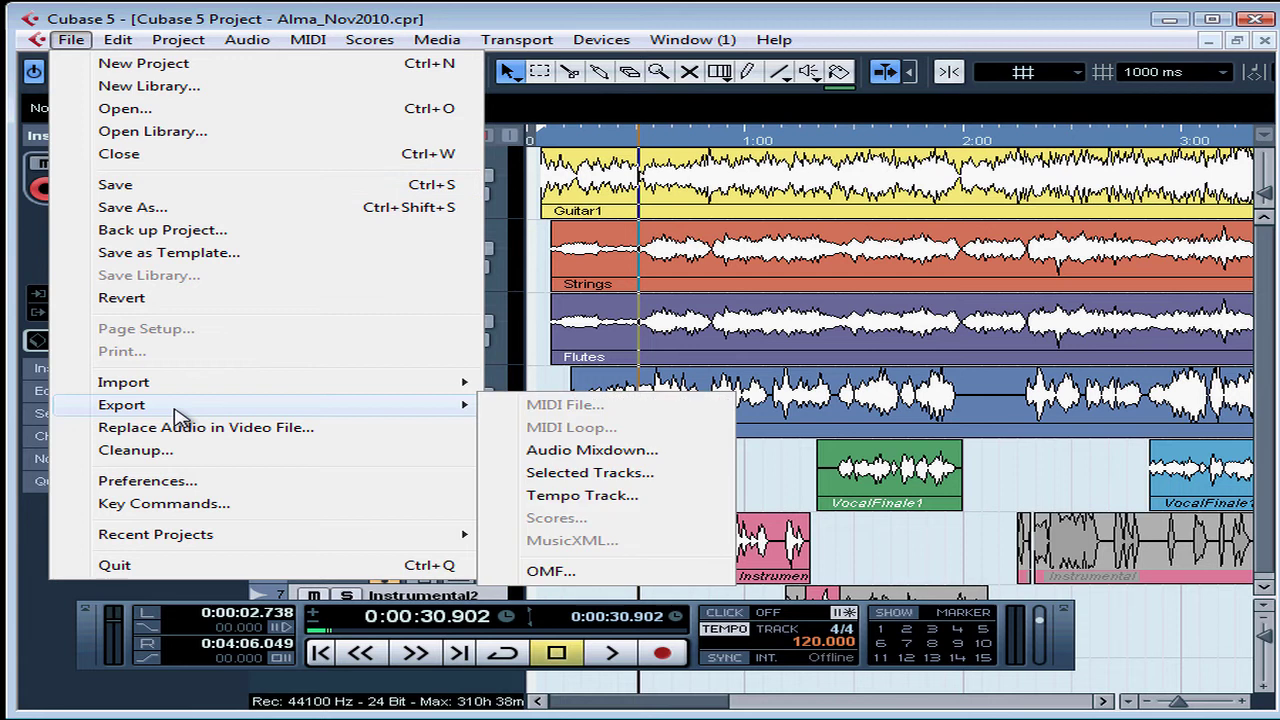
{"action": "left_click", "coordinate": [584, 452]}
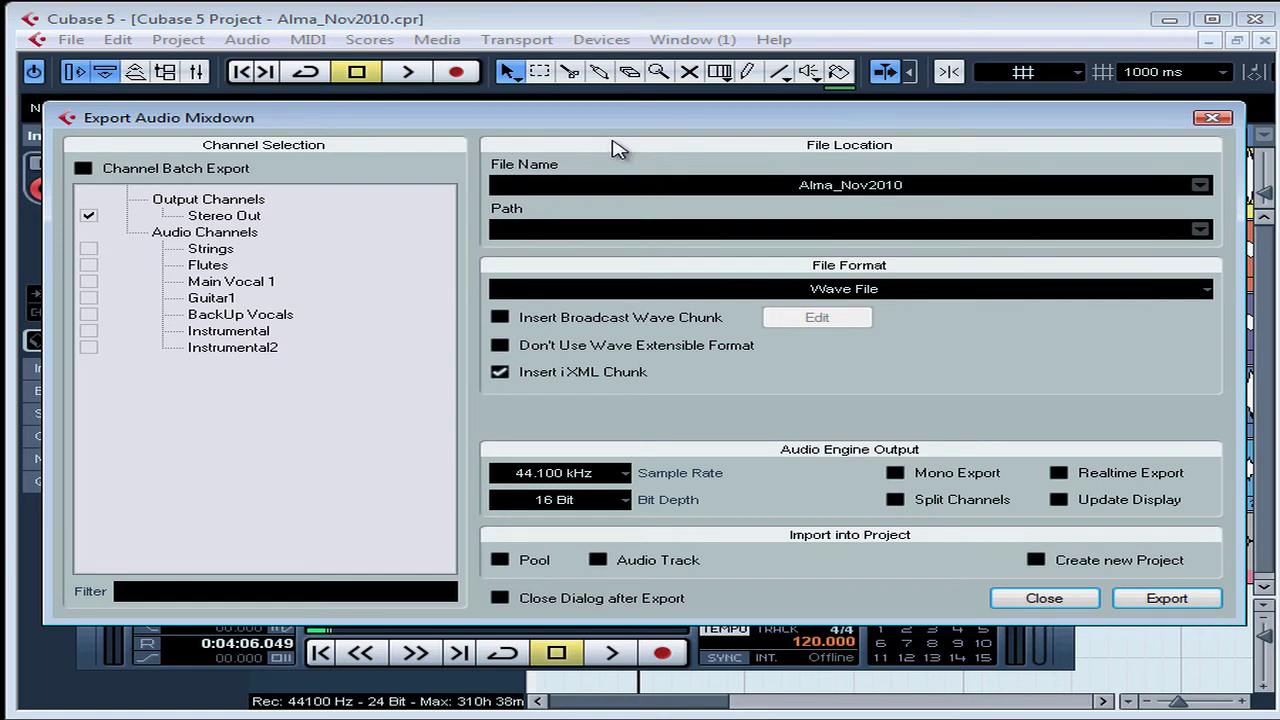
Name the mixdown file Alma Nov201010, and open the save location chooser and cancel it
{"action": "left_click", "coordinate": [840, 193]}
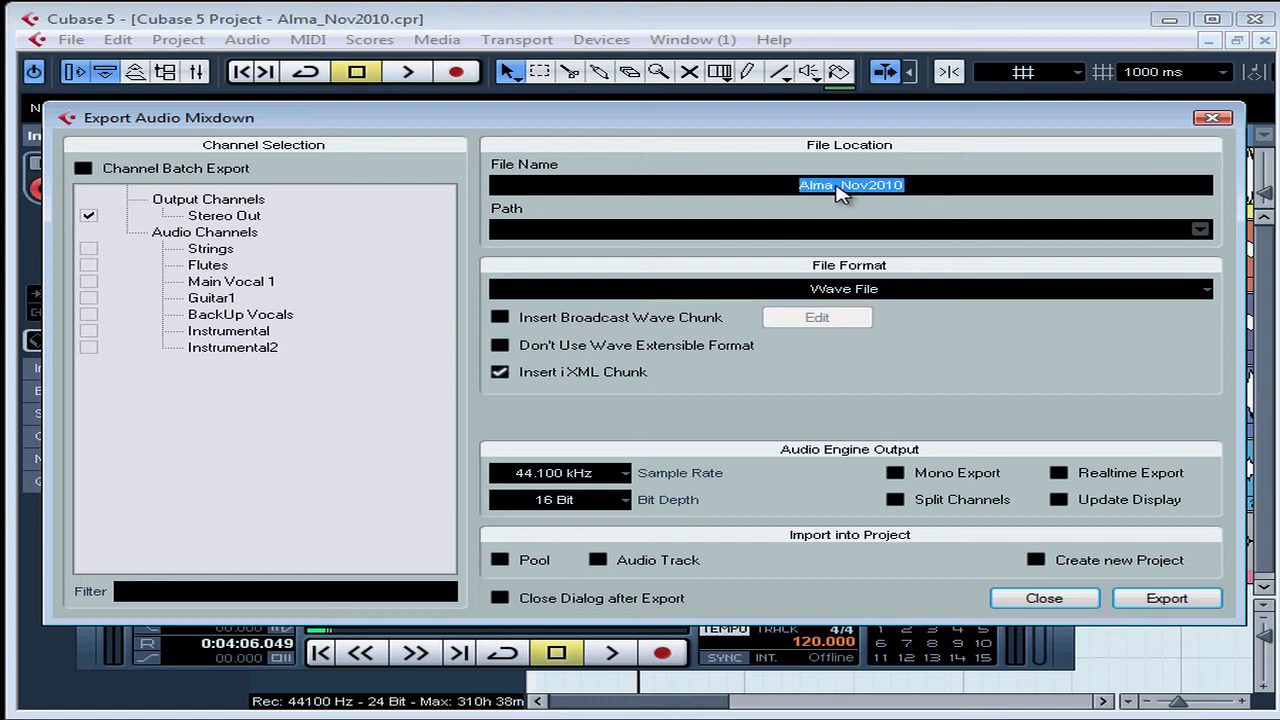
{"action": "type", "text": "Alma Nov201010"}
{"action": "left_click", "coordinate": [820, 238]}
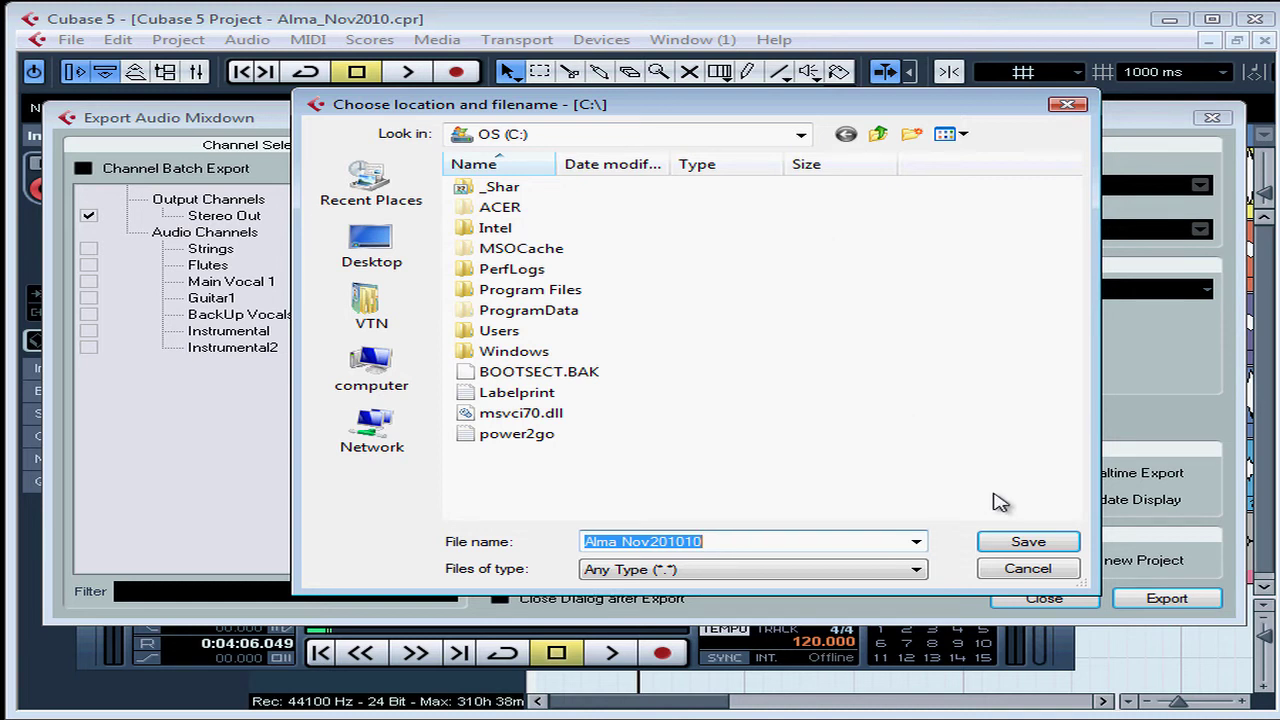
{"action": "left_click", "coordinate": [1028, 568]}
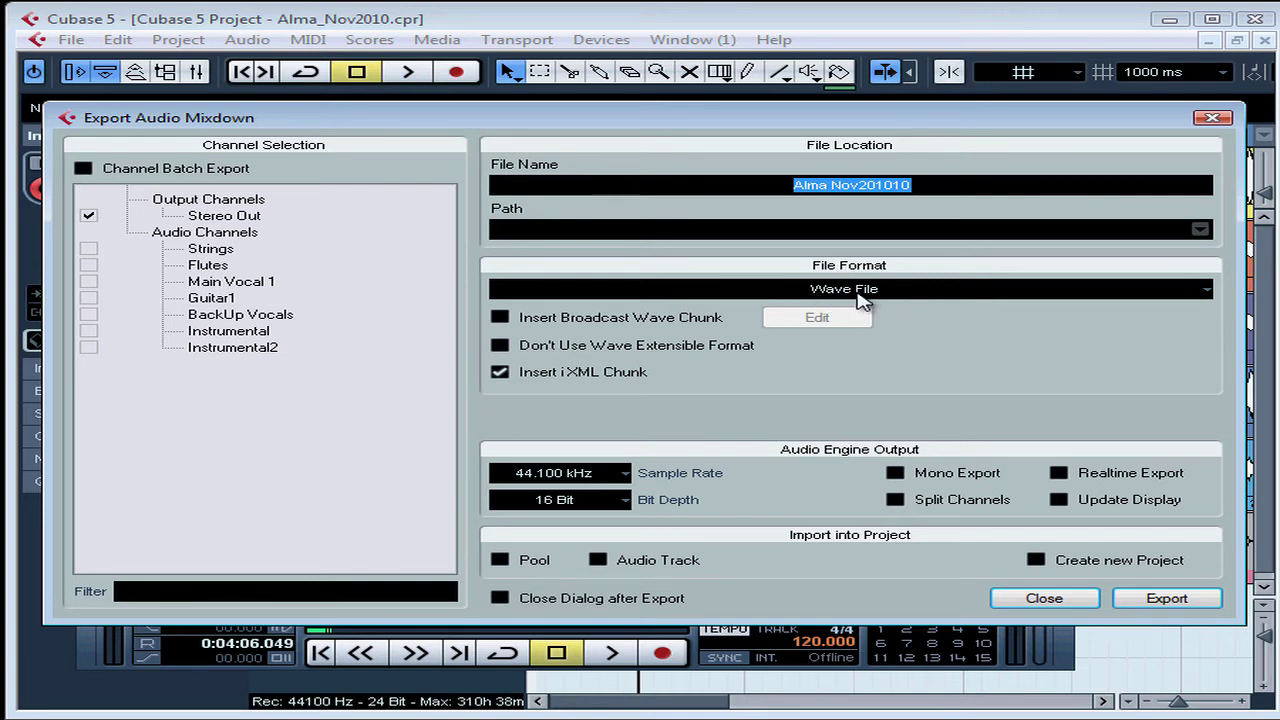
Review the file format, sample rate and bit depth options, keeping Wave File, 44.100 kHz and 16 Bit
{"action": "left_click", "coordinate": [836, 270]}
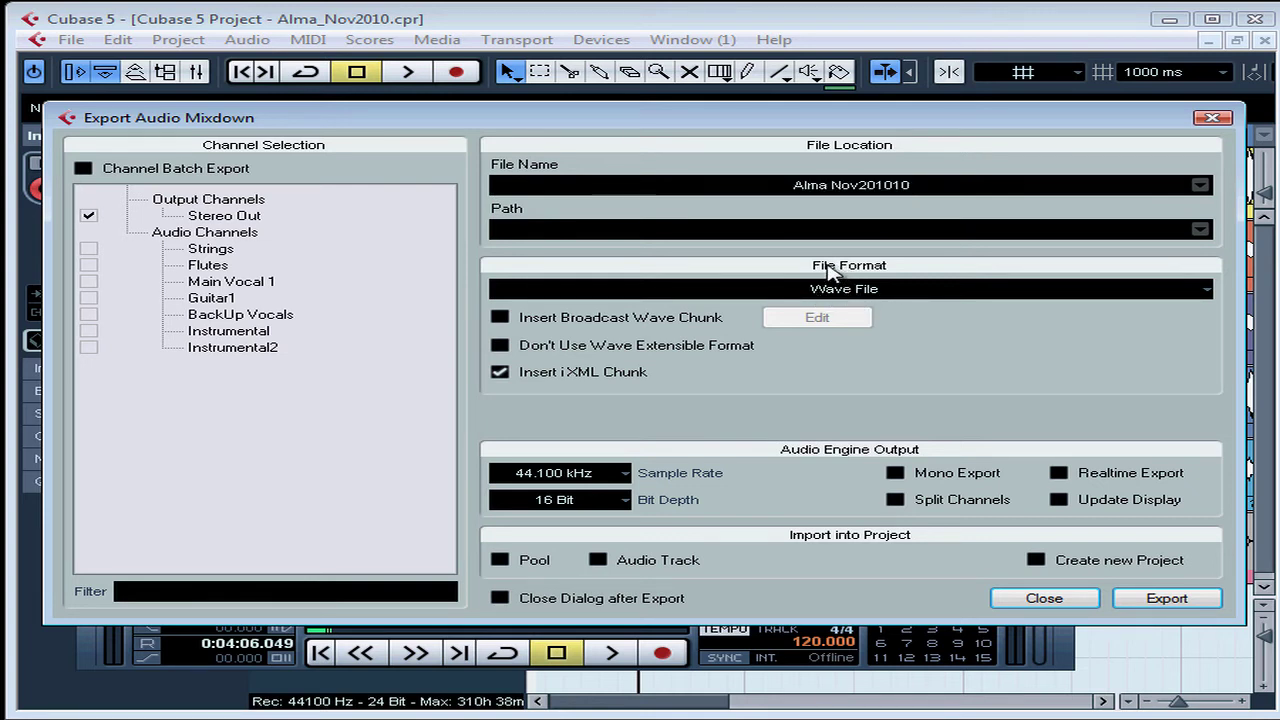
{"action": "left_click", "coordinate": [830, 288]}
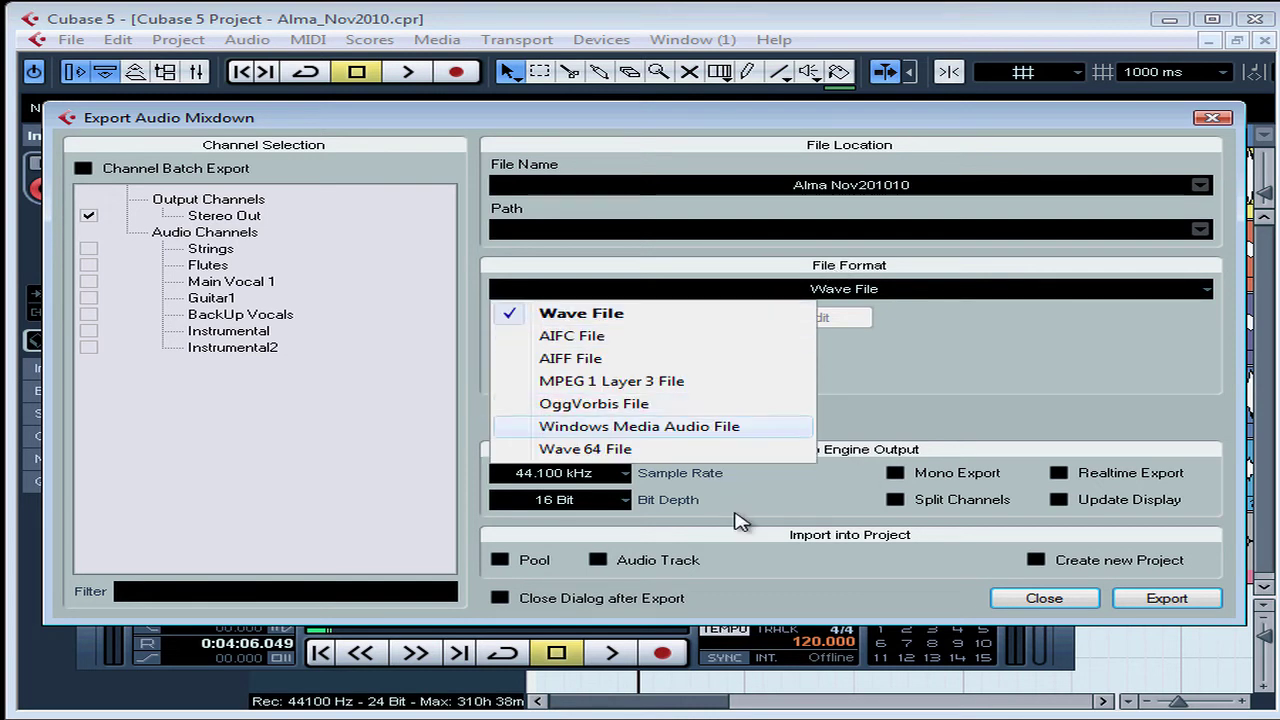
{"action": "left_click", "coordinate": [1015, 428]}
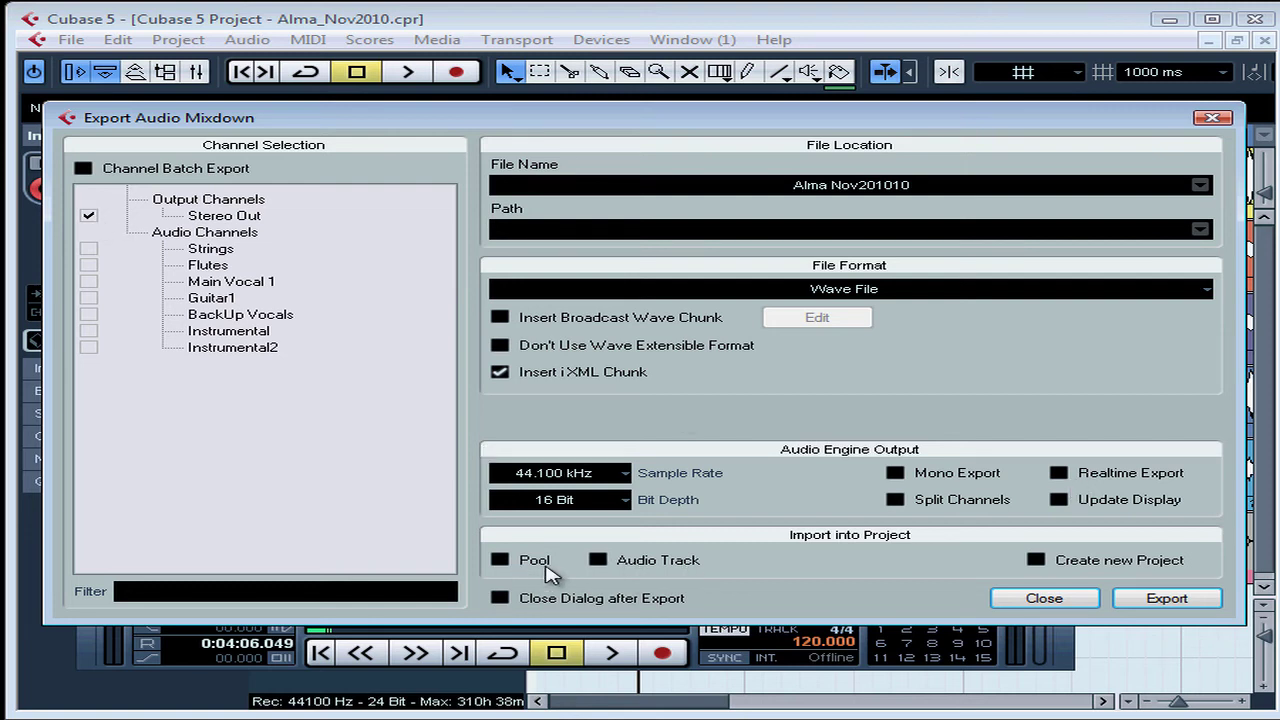
{"action": "left_click", "coordinate": [560, 473]}
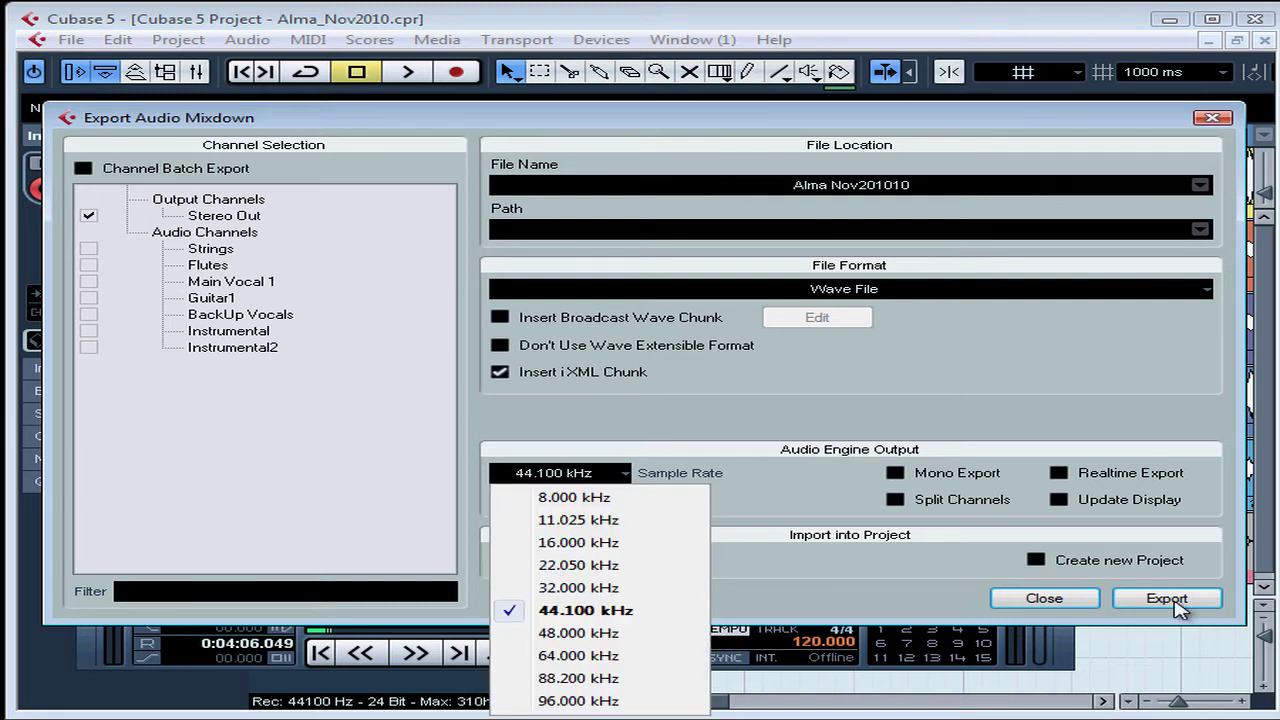
{"action": "left_click", "coordinate": [1064, 248]}
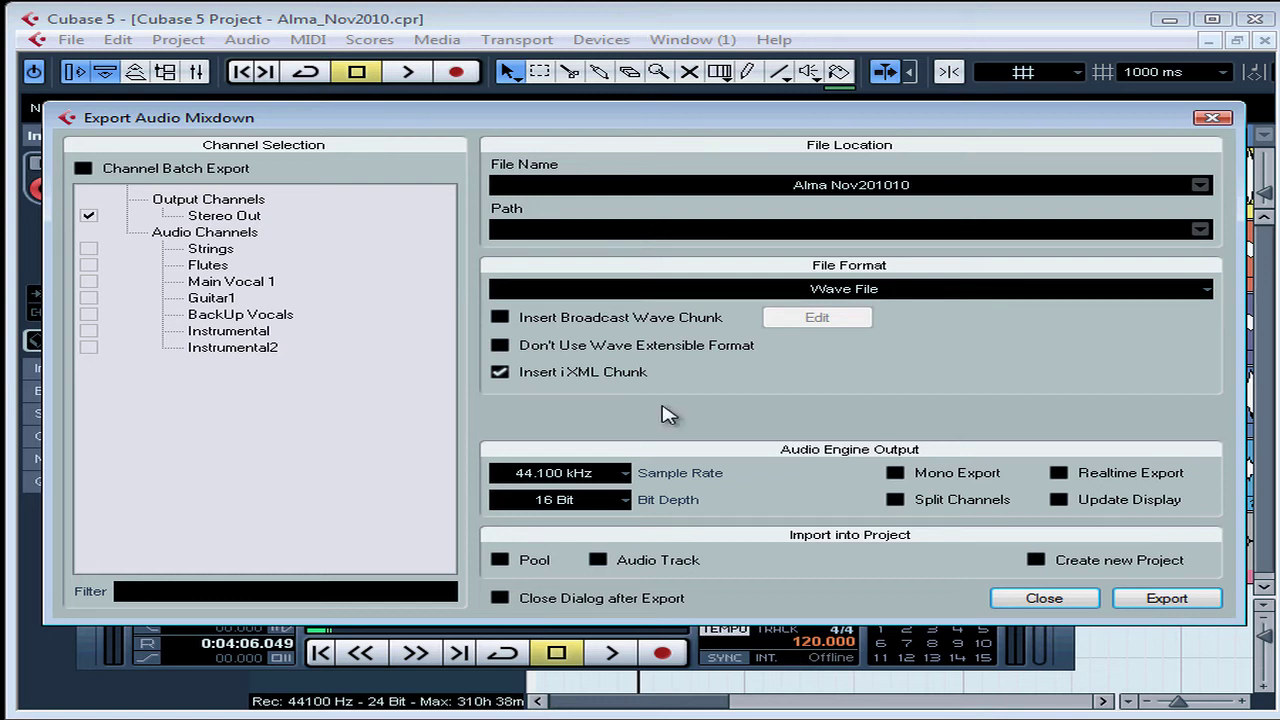
{"action": "left_click", "coordinate": [570, 499]}
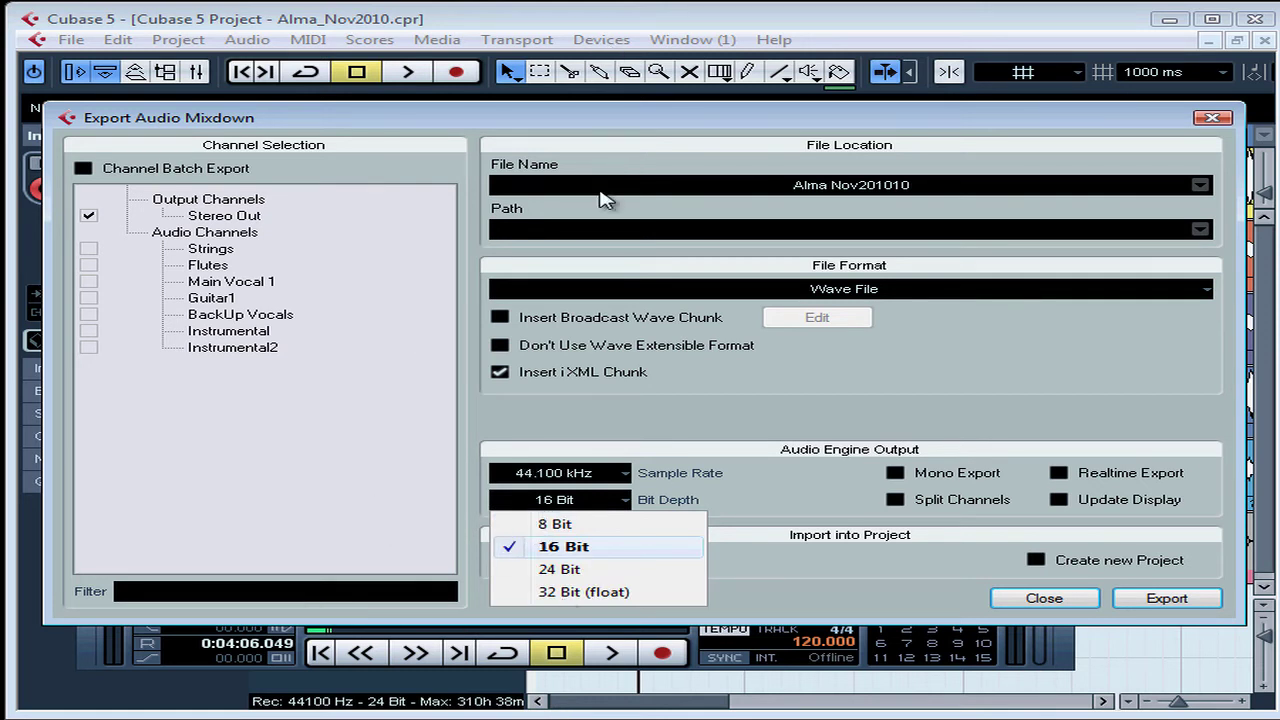
{"action": "key", "text": "Escape"}
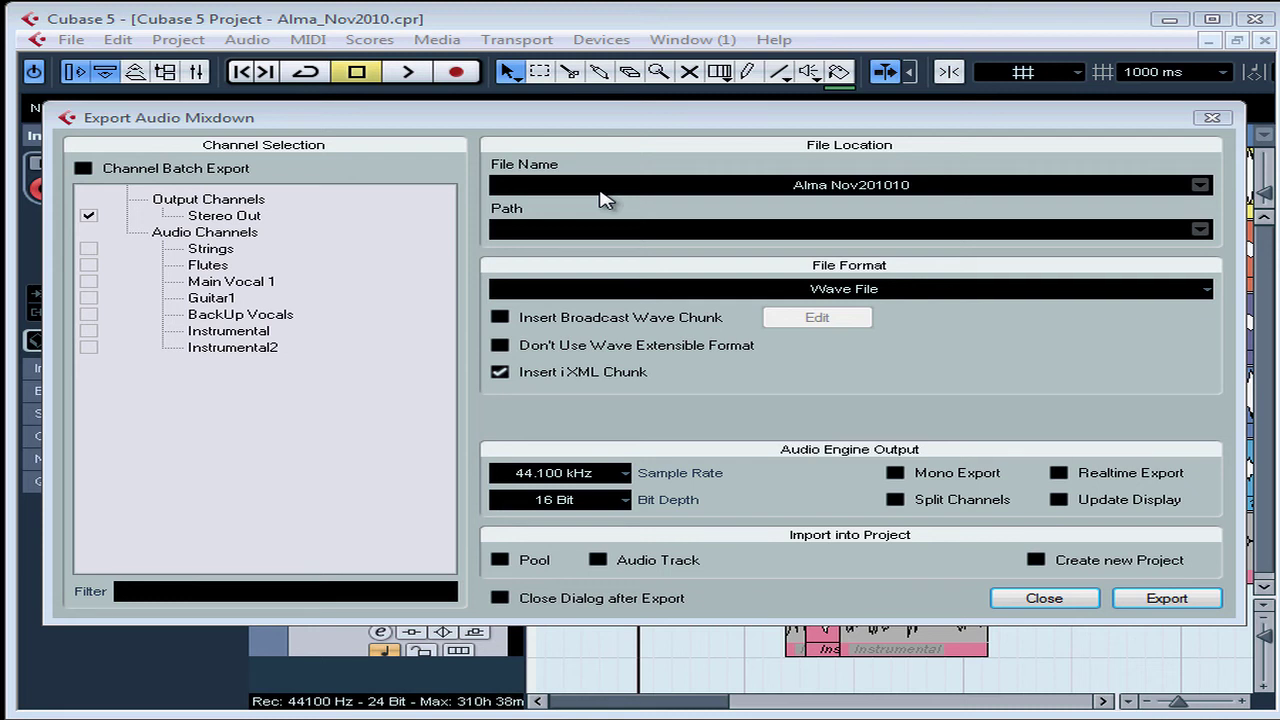
Enable importing the mixdown into the Pool and as an Audio Track, and reshow the Transport panel
{"action": "key", "text": "space"}
{"action": "key", "text": "Tab"}
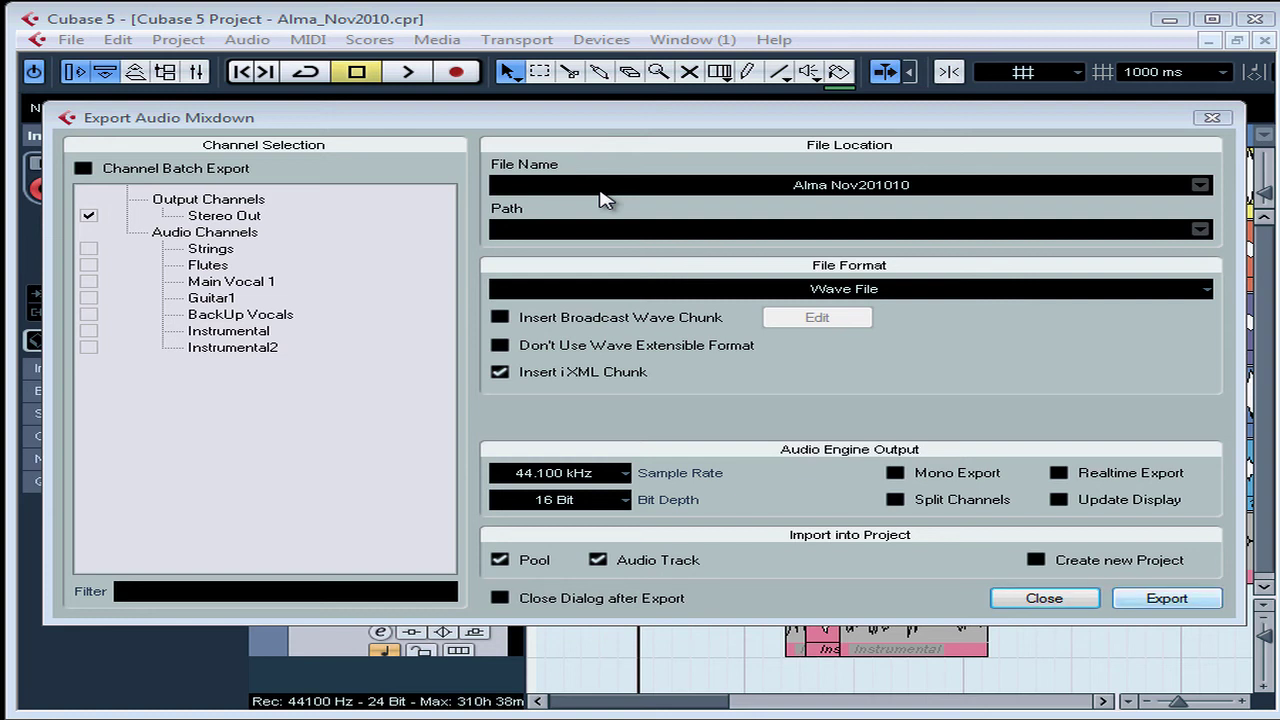
{"action": "key", "text": "F2"}
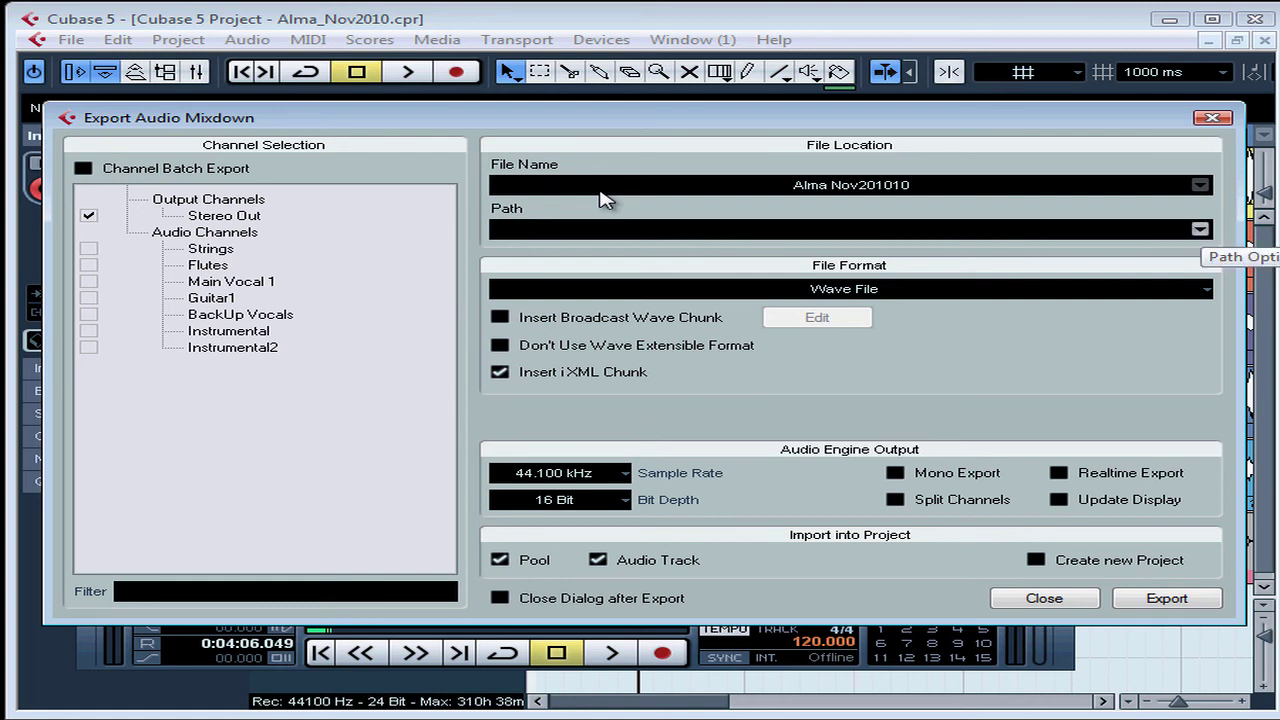
Set the export path to the project audio folder, moving the dialog aside to reach the path options and back
{"action": "left_click", "coordinate": [1200, 229]}
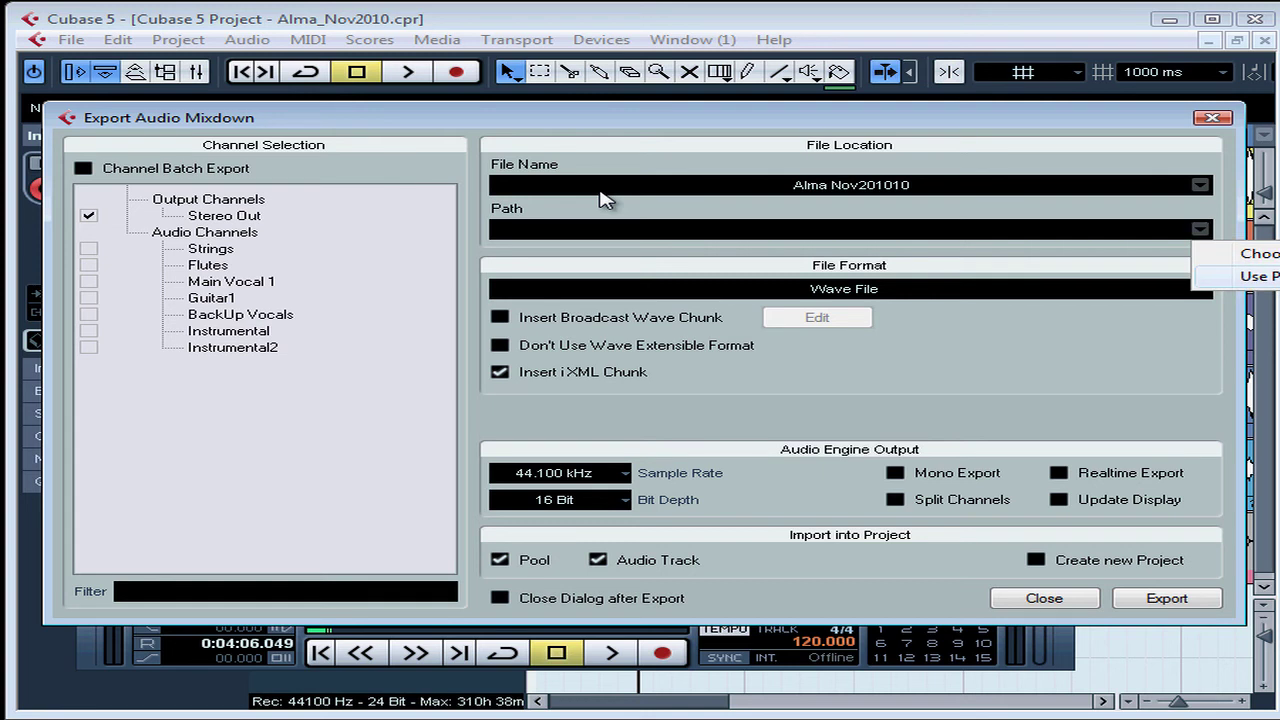
{"action": "left_click_drag", "start_coordinate": [800, 118], "coordinate": [439, 109]}
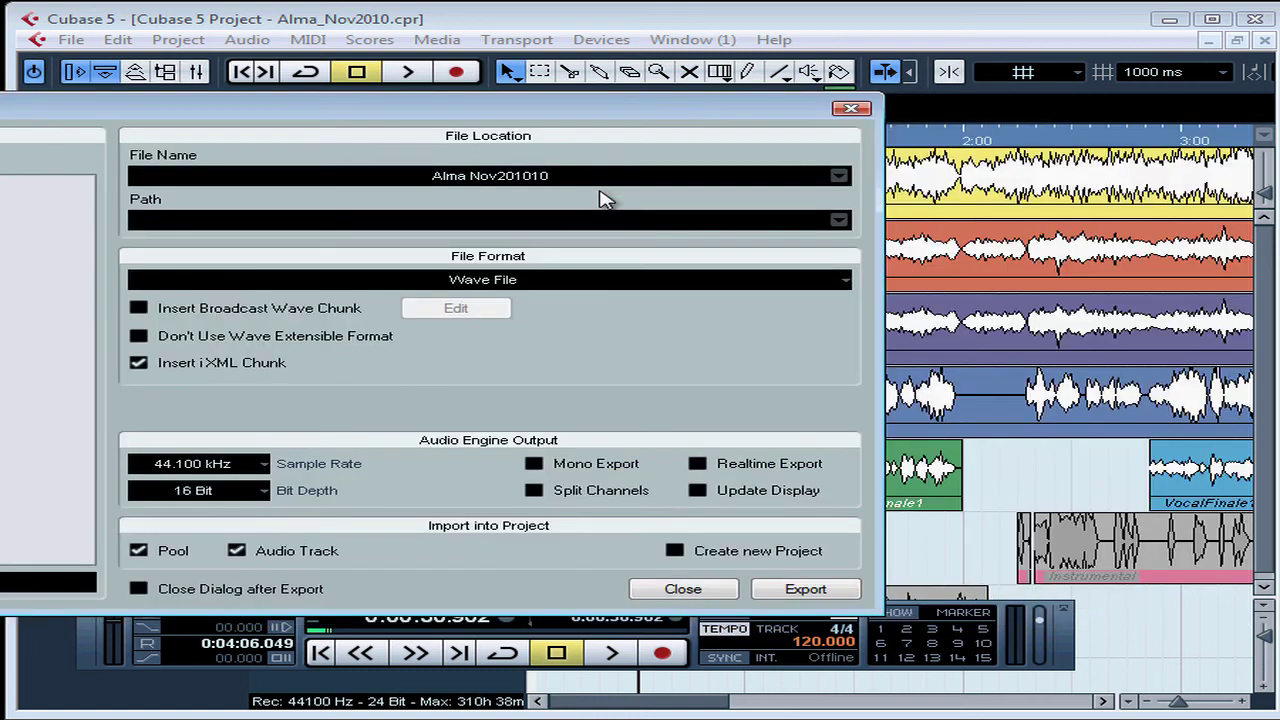
{"action": "left_click", "coordinate": [838, 219]}
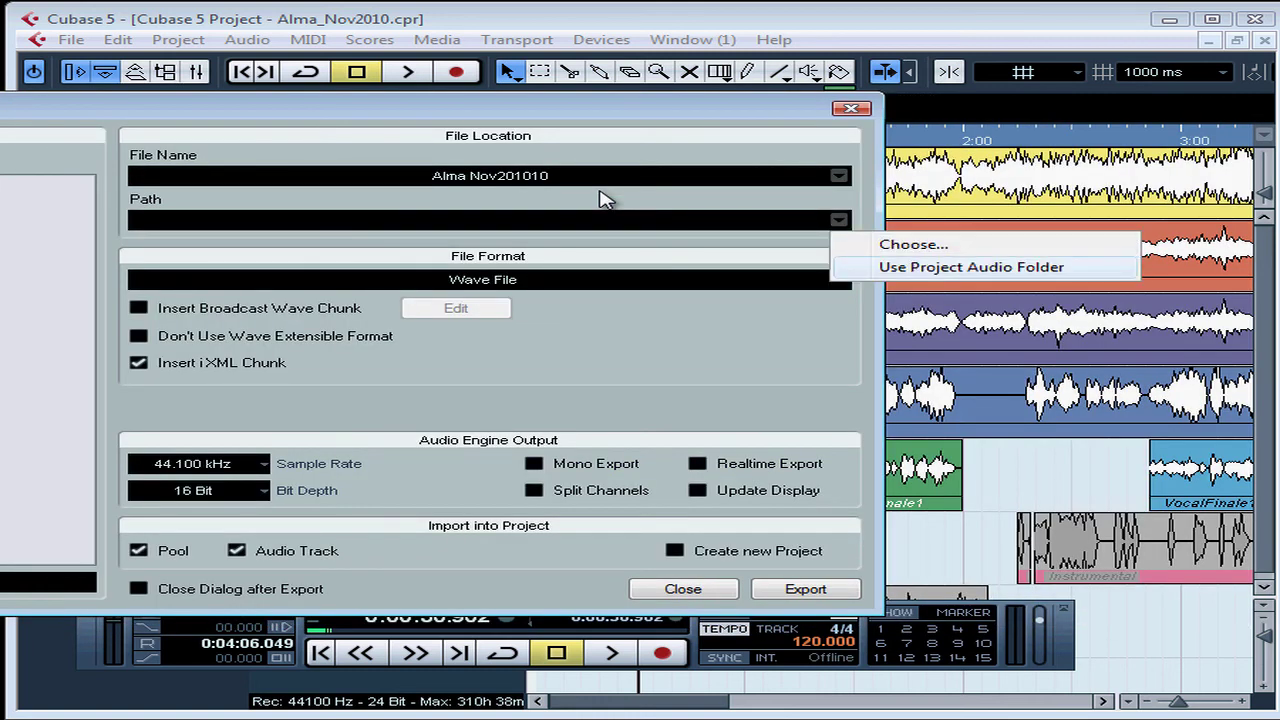
{"action": "left_click", "coordinate": [971, 267]}
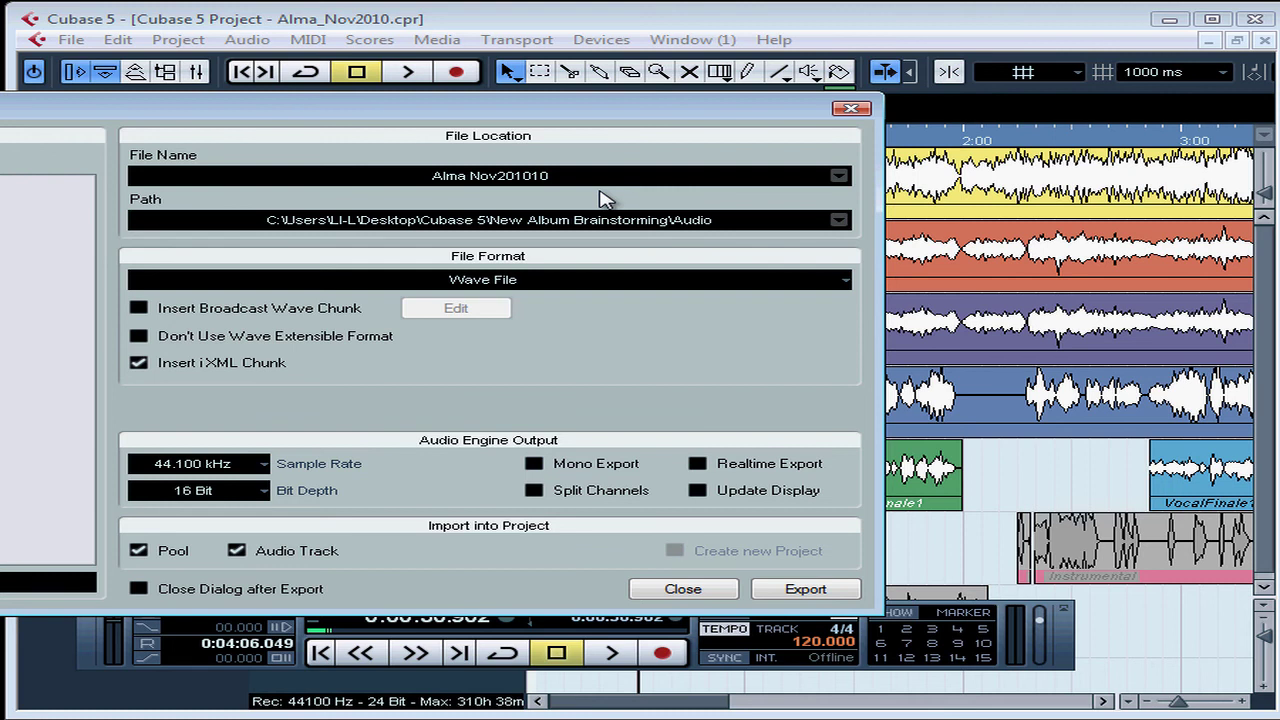
{"action": "left_click_drag", "start_coordinate": [439, 107], "coordinate": [804, 107]}
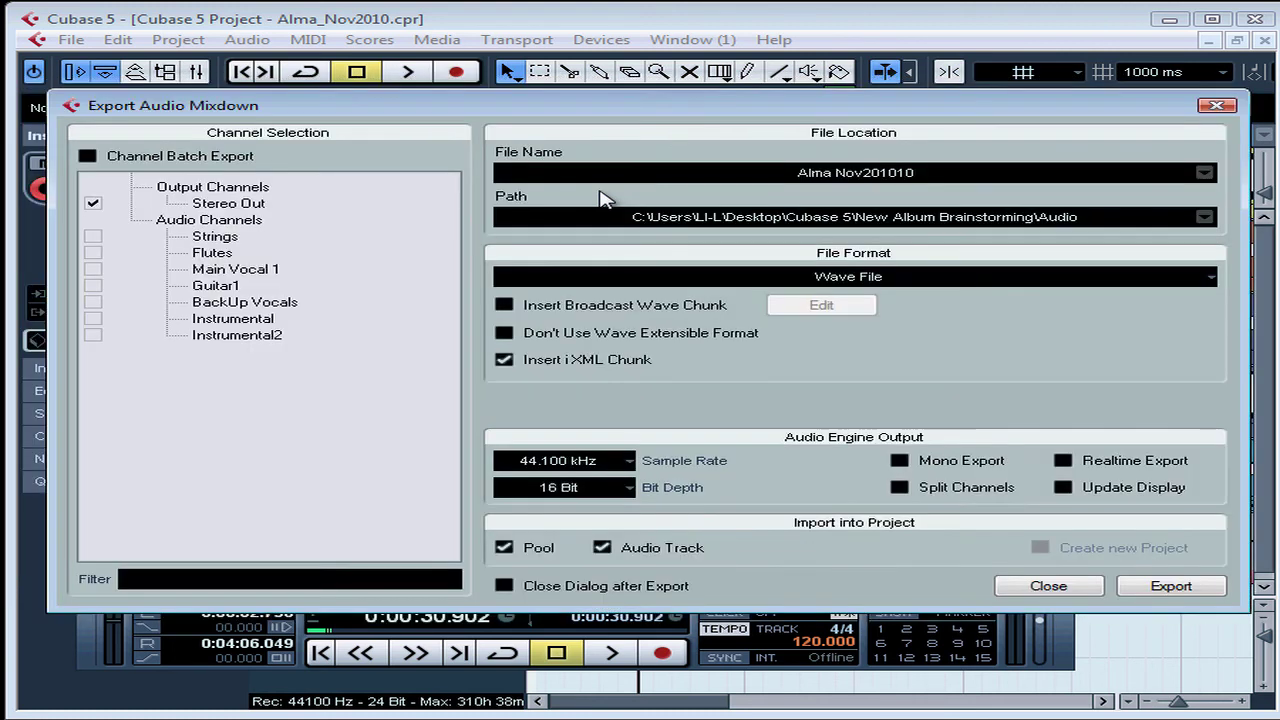
Export the stereo mixdown and close the export dialog
{"action": "left_click", "coordinate": [1171, 586]}
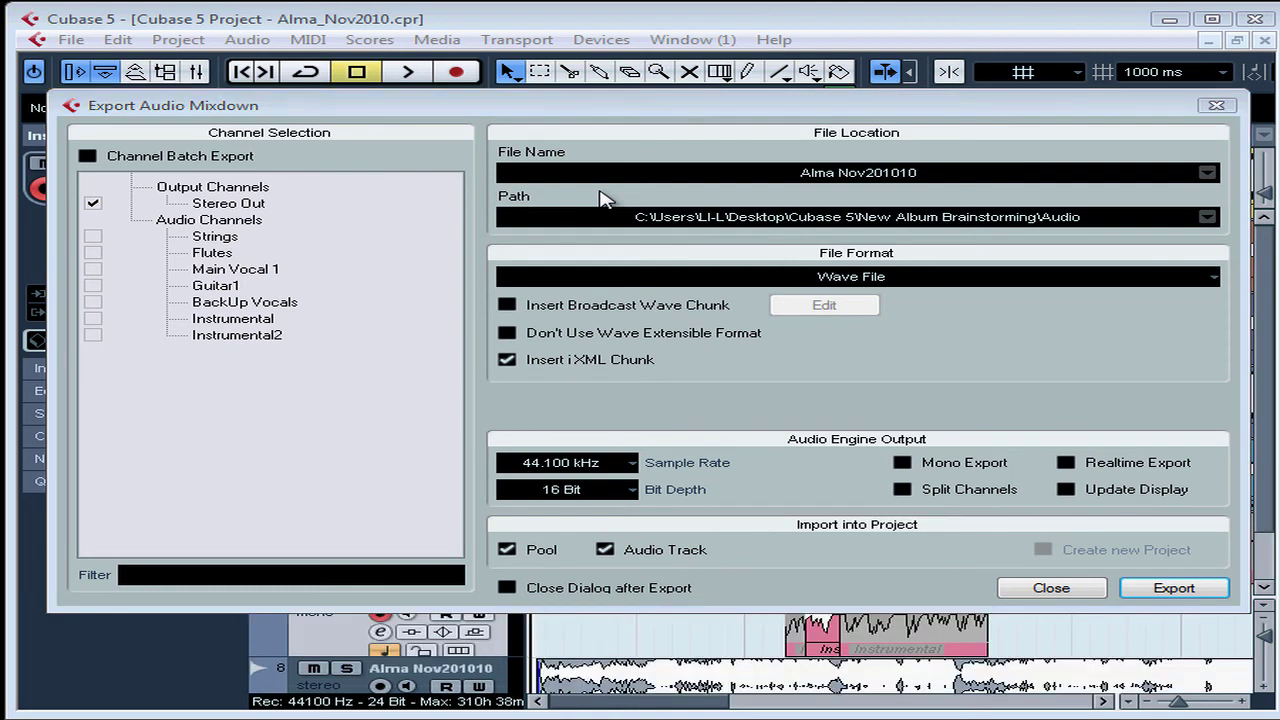
{"action": "key", "text": "Escape"}
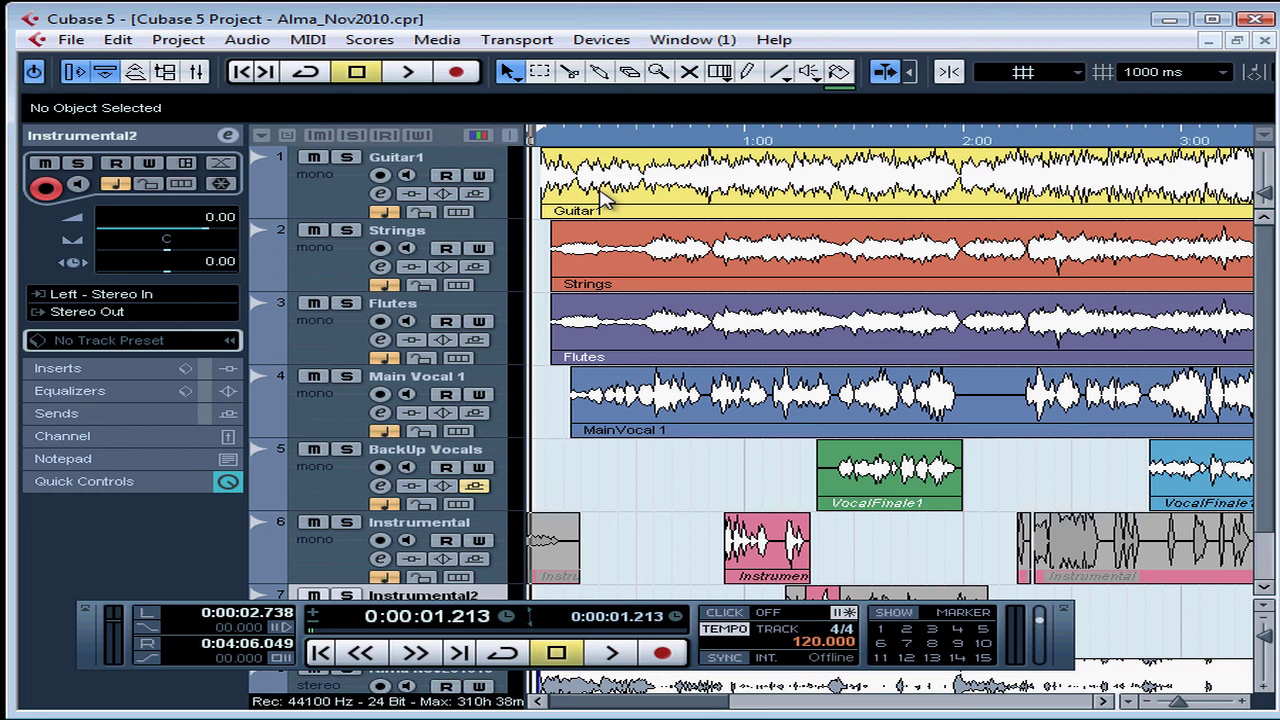
Move the Transport panel clear of the imported Alma Nov201010 track and solo that track
{"action": "scroll", "coordinate": [605, 197], "scroll_direction": "down", "scroll_amount": 2}
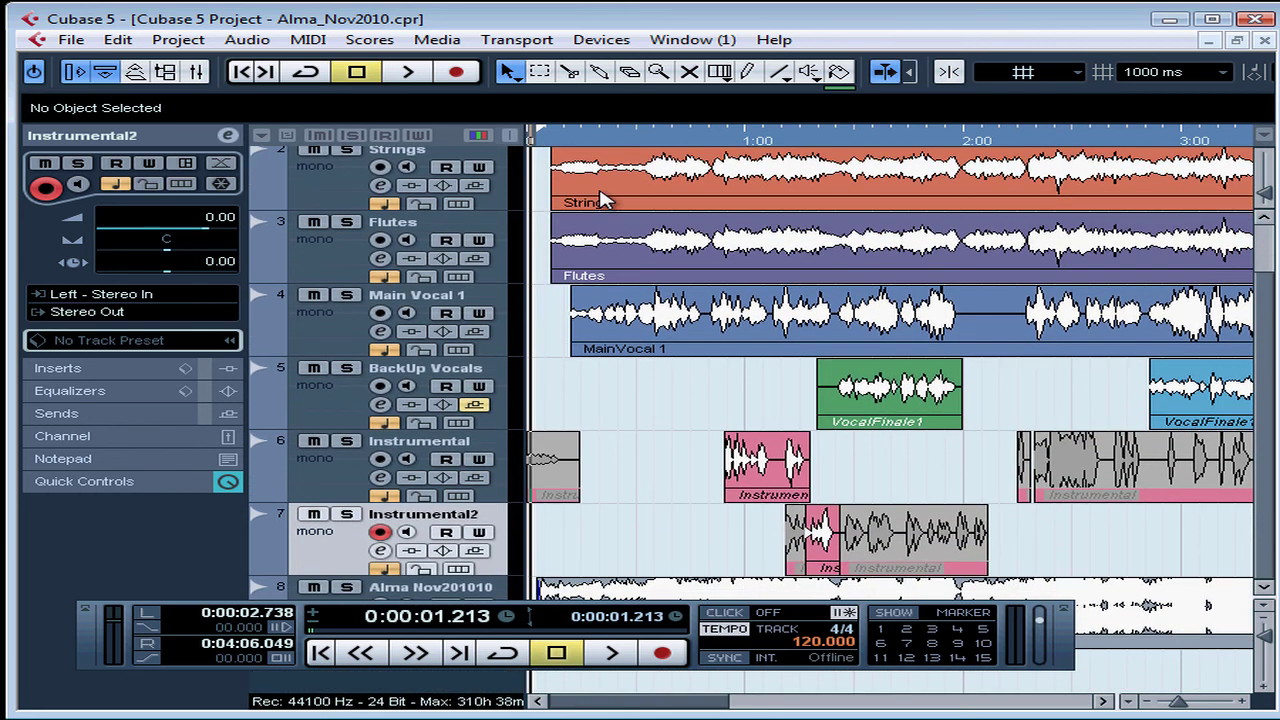
{"action": "left_click_drag", "start_coordinate": [88, 640], "coordinate": [116, 343]}
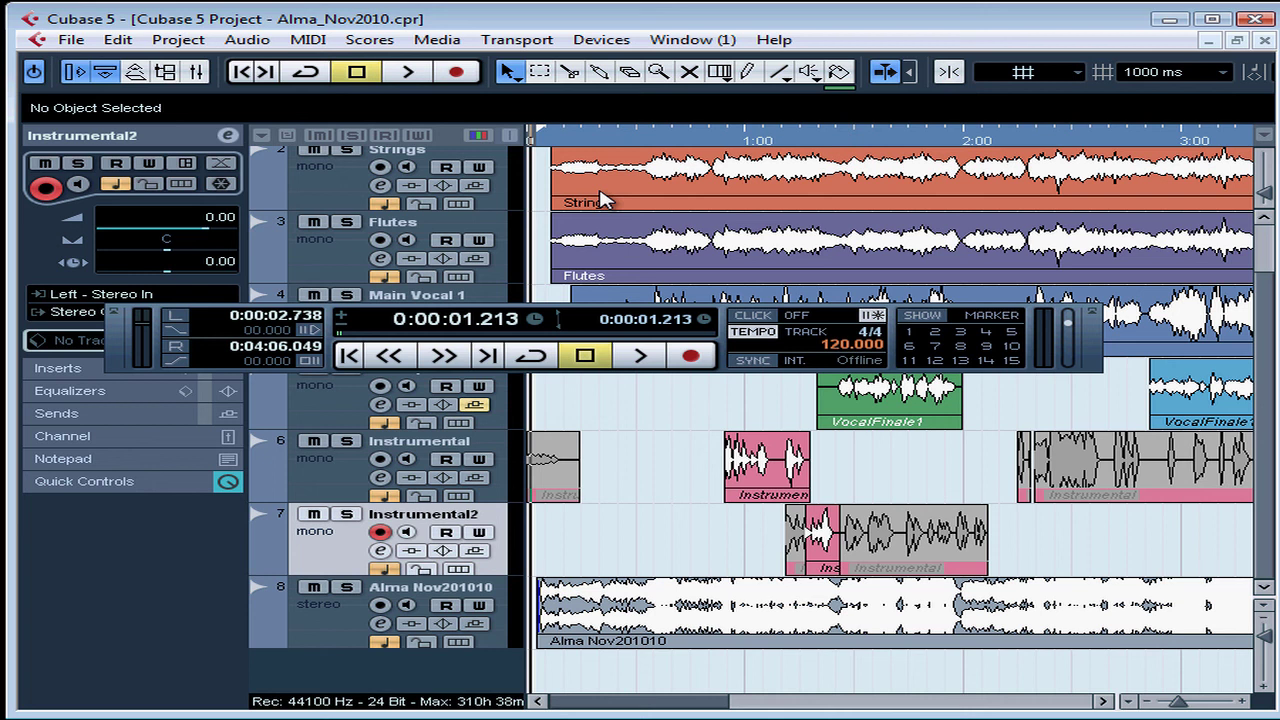
{"action": "left_click", "coordinate": [346, 587]}
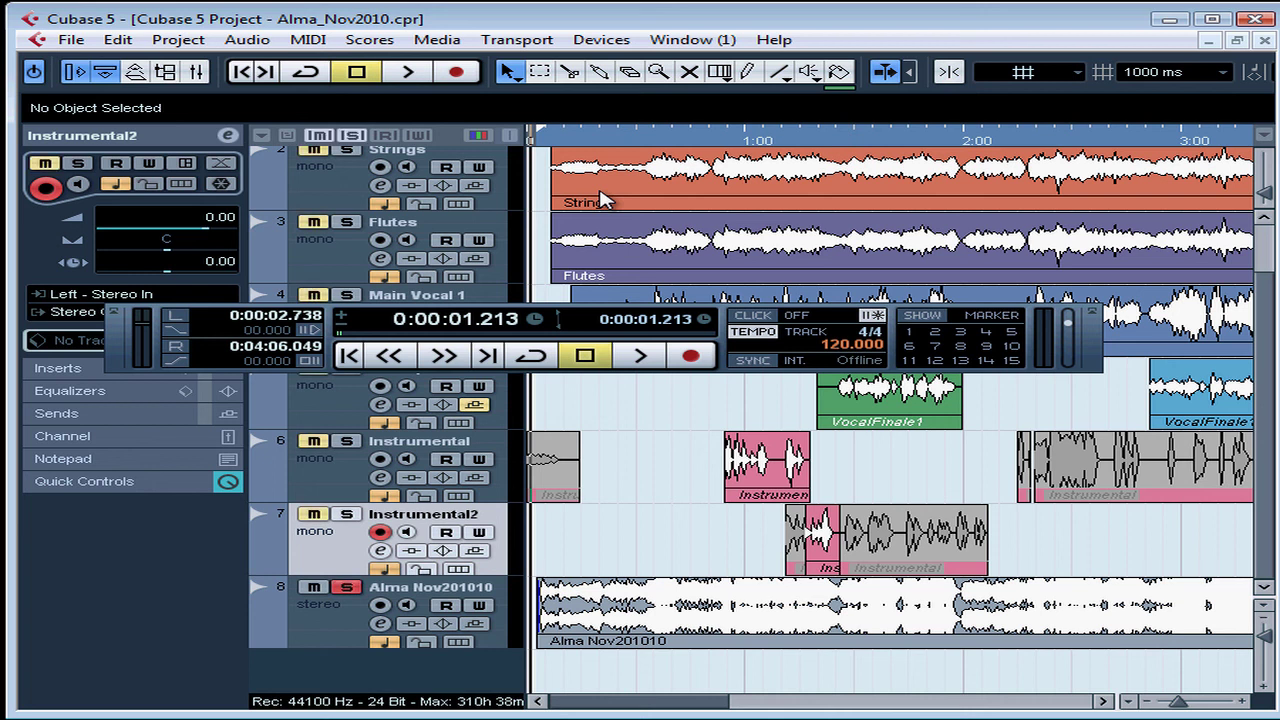